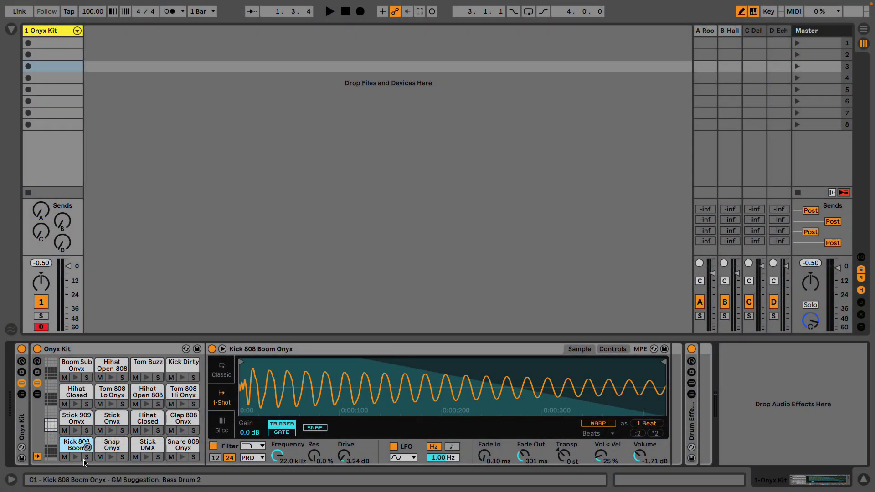
# Audition the Kick 808 Boom sound in the Onyx Kit twice
pyautogui.click(76, 457)
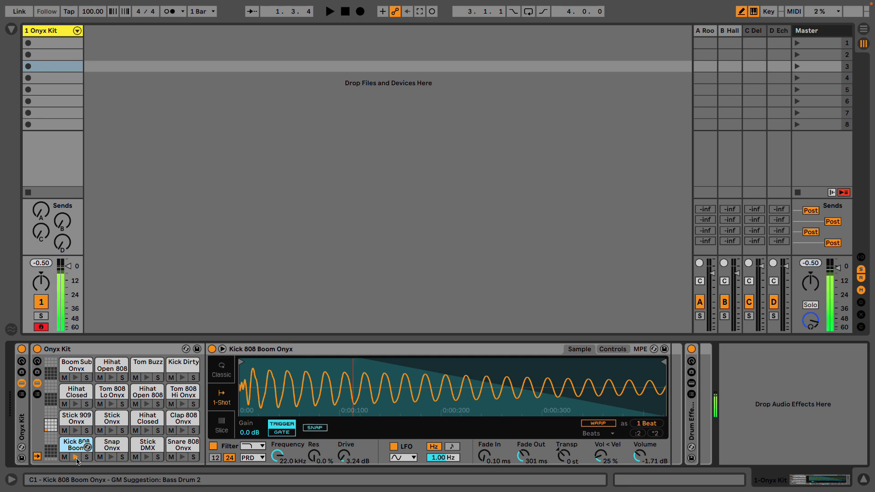
pyautogui.click(147, 458)
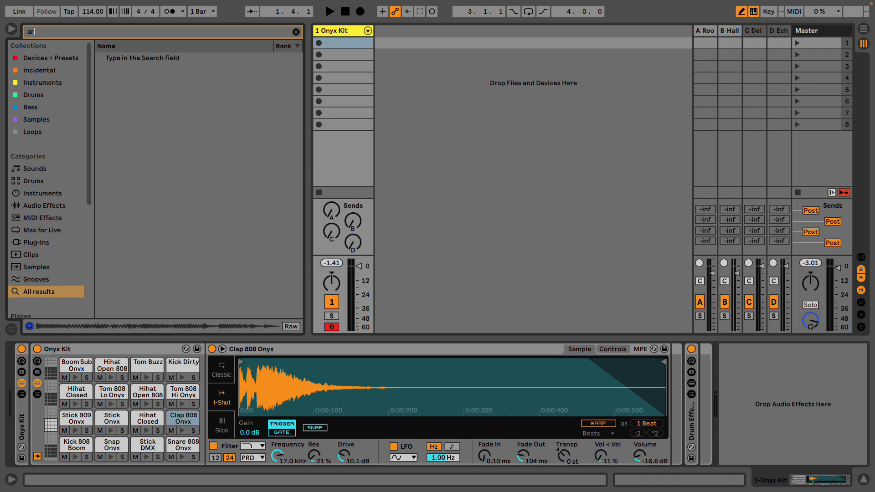
# Load the Arpeggiator onto the Onyx Kit track from an 'arp' search, then hide the browser
pyautogui.write('arp')
pyautogui.press('Return')
pyautogui.hotkey('ctrl', 'alt', 'b')
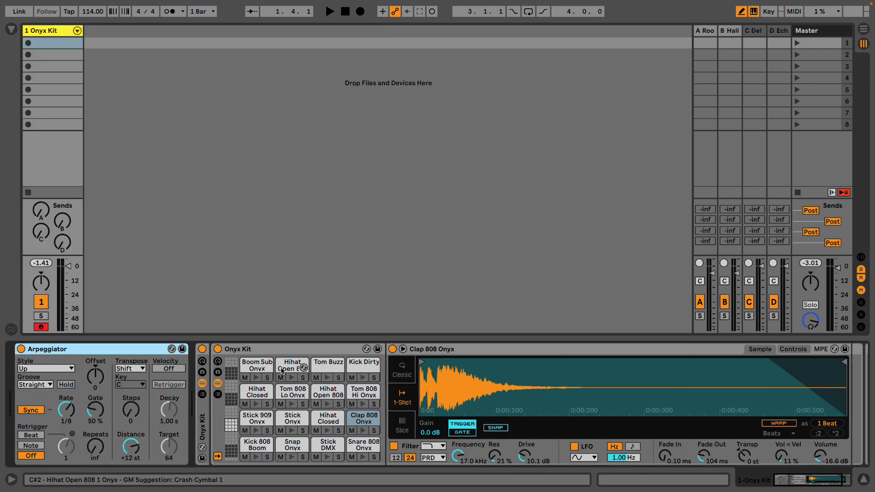
# Raise the Arpeggiator's Gate from 50% to 83%
pyautogui.click(282, 349)
pyautogui.click(95, 354)
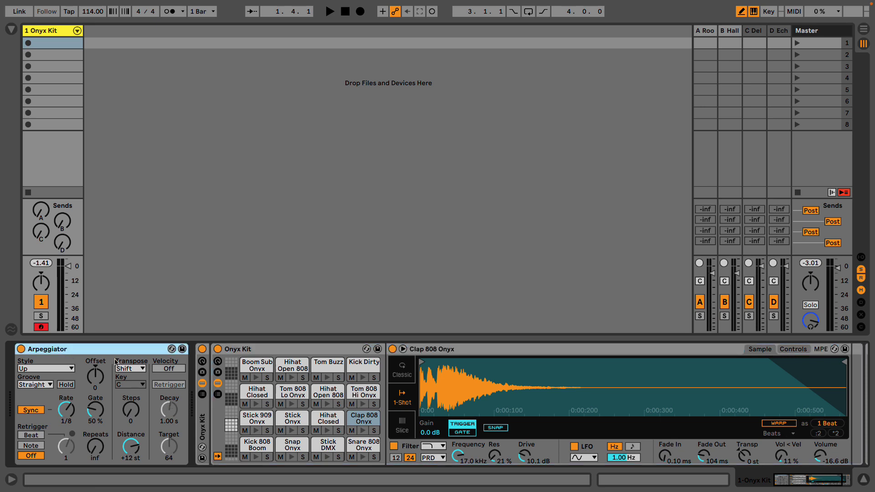
pyautogui.click(96, 409)
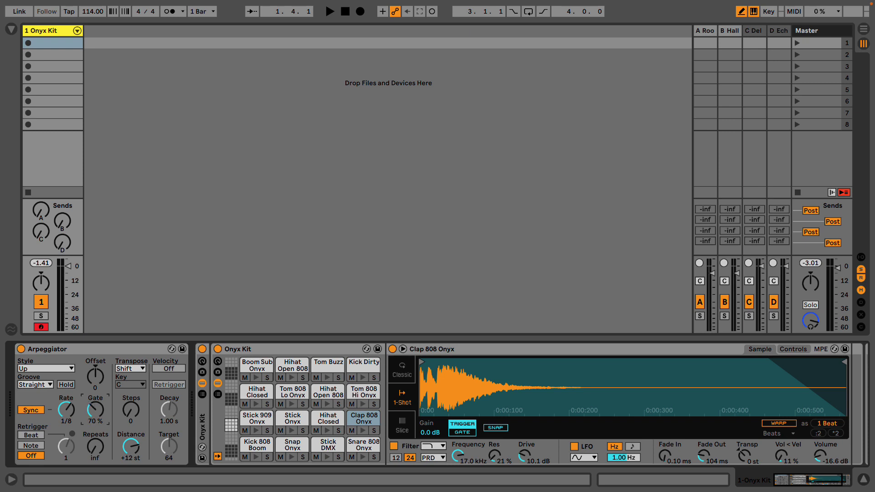
pyautogui.click(82, 349)
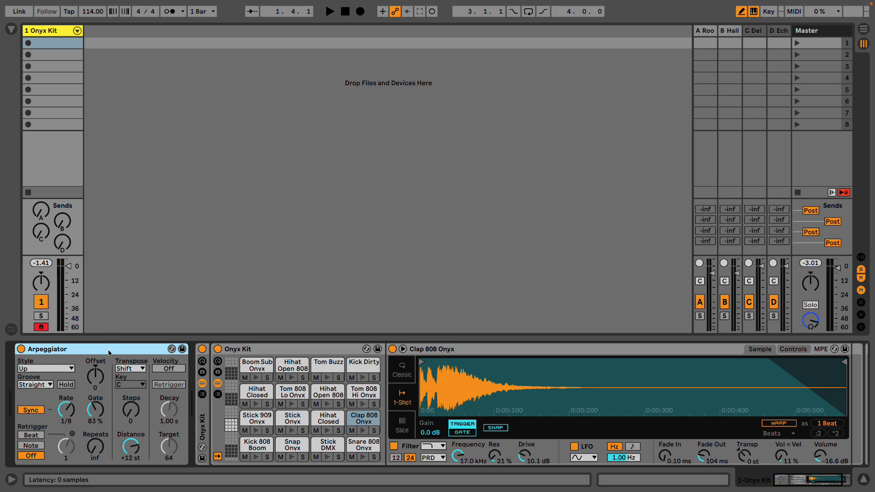
# Set the Arpeggiator Rate to 1/16 and trigger the Kick 808 Boom and Stick DMX pads
pyautogui.press('a')
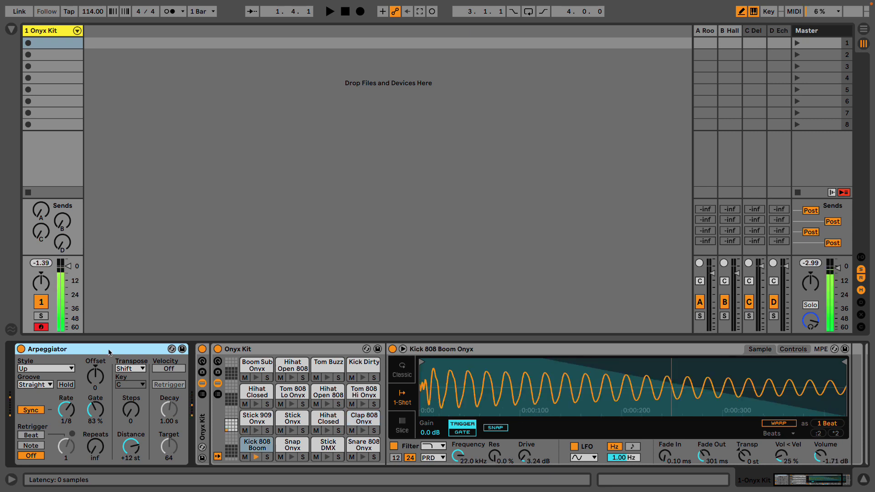
pyautogui.moveTo(66, 409); pyautogui.dragTo(66, 397)
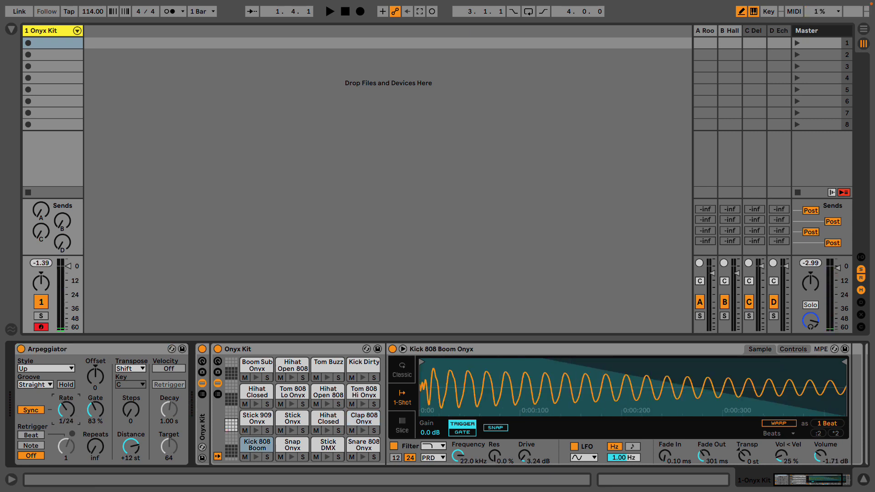
pyautogui.press('a')
pyautogui.press('s')
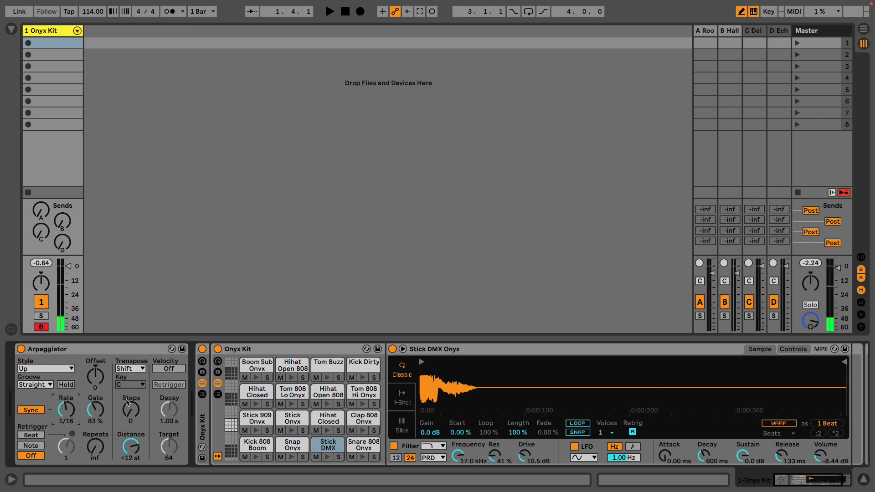
# Create an empty MIDI clip in the Onyx Kit's first clip slot
pyautogui.click(63, 45)
pyautogui.doubleClick(65, 45)
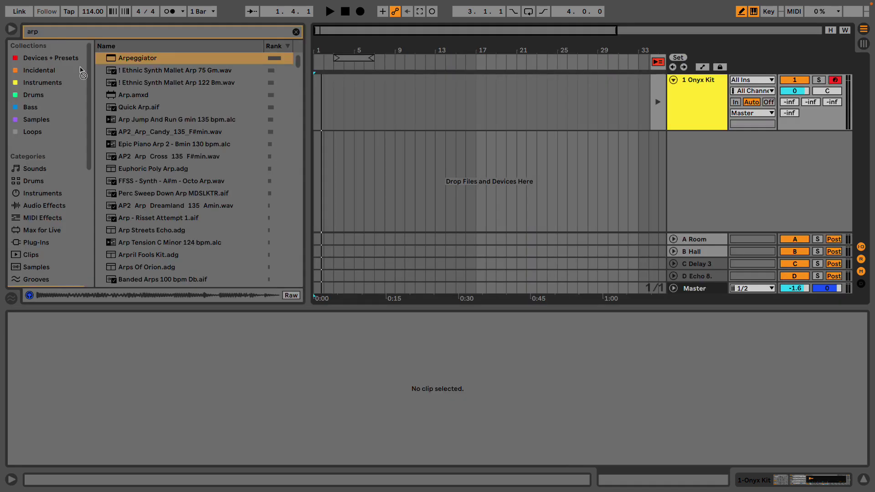
pyautogui.press('Tab')
# Loop bars 3 to 7 in the Arrangement and hand playback back to the arrangement
pyautogui.click(340, 93)
pyautogui.moveTo(340, 82); pyautogui.dragTo(375, 84)
pyautogui.hotkey('ctrl', 'l')
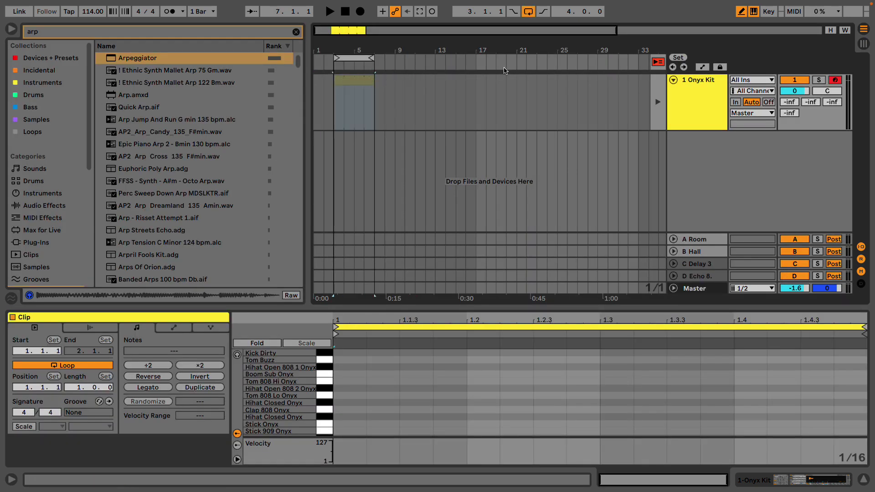
pyautogui.click(657, 62)
pyautogui.hotkey('ctrl', 'alt', 'b')
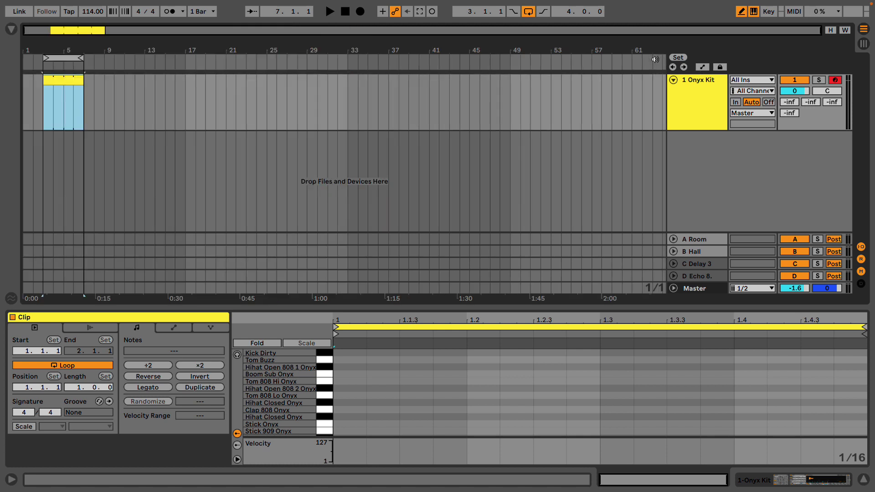
# Draw a one-bar note and move it down to the Kick 808 Boom Onyx row
pyautogui.scroll(-2, 463, 402)
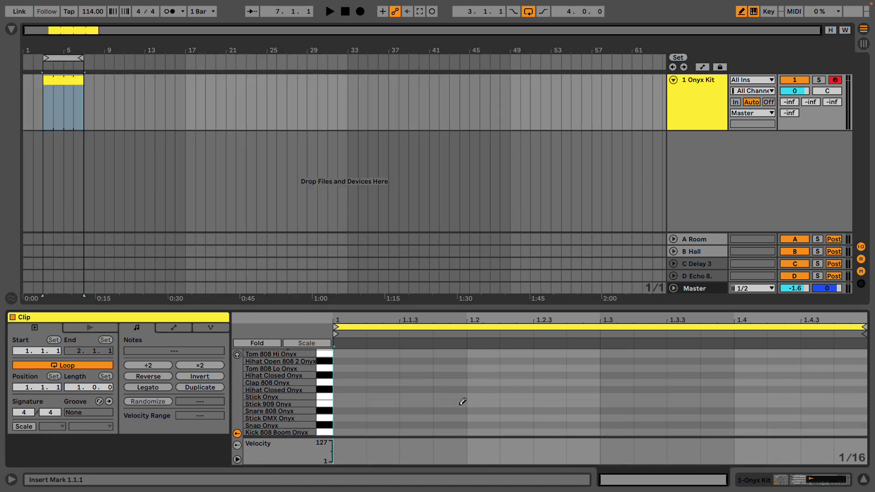
pyautogui.click(353, 426)
pyautogui.press('b')
pyautogui.moveTo(350, 428); pyautogui.dragTo(873, 431)
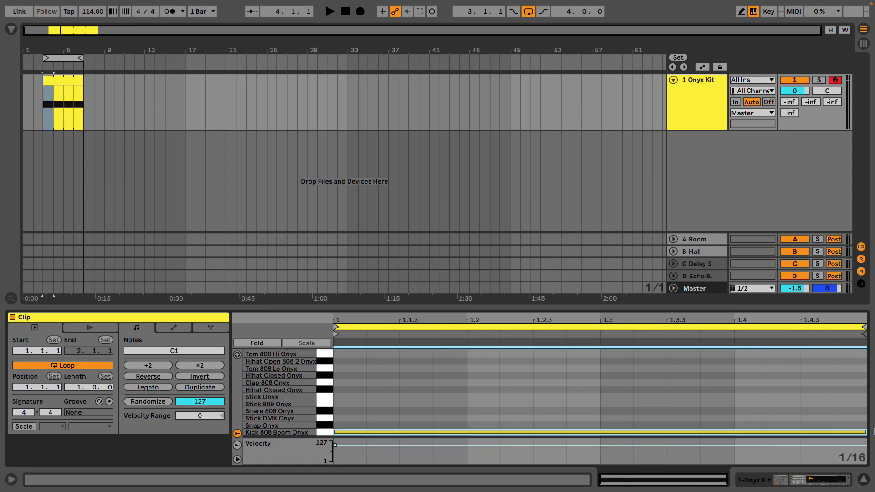
# Play the loop through the Arpeggiator with the device chain shown, then reopen the clip's notes
pyautogui.click(56, 83)
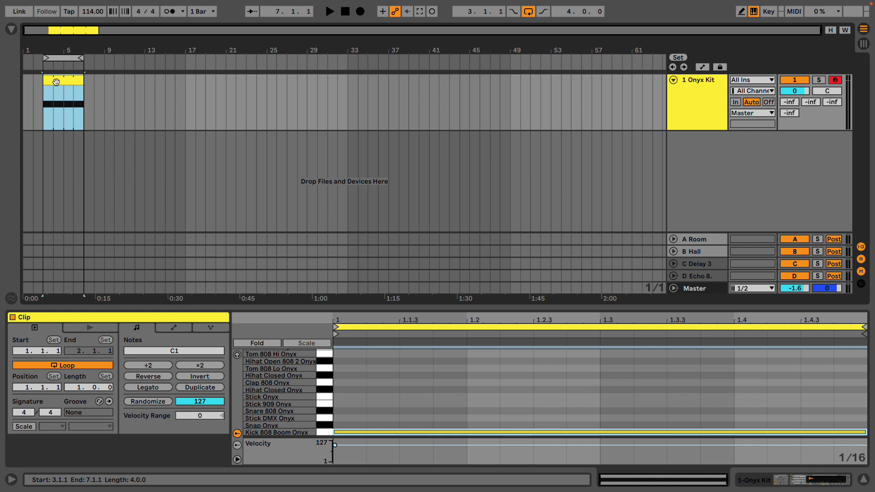
pyautogui.press('space')
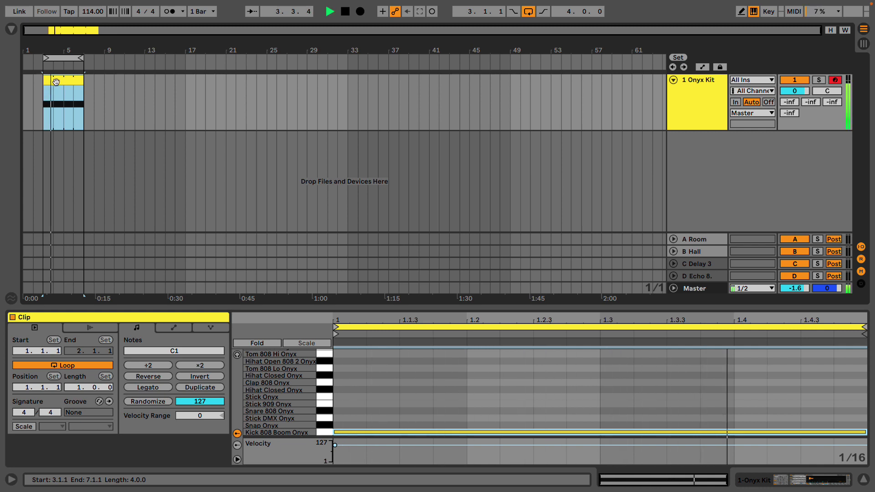
pyautogui.press('space')
pyautogui.hotkey('shift', 'Tab')
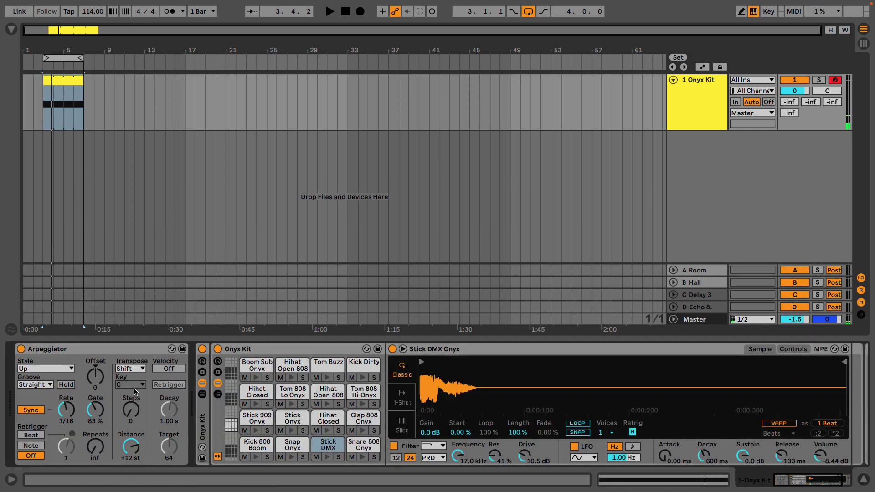
pyautogui.press('space')
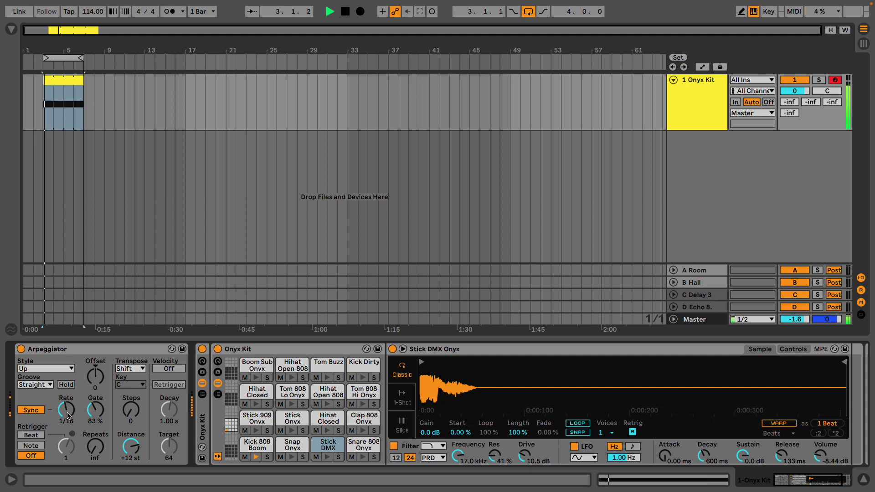
pyautogui.press('space')
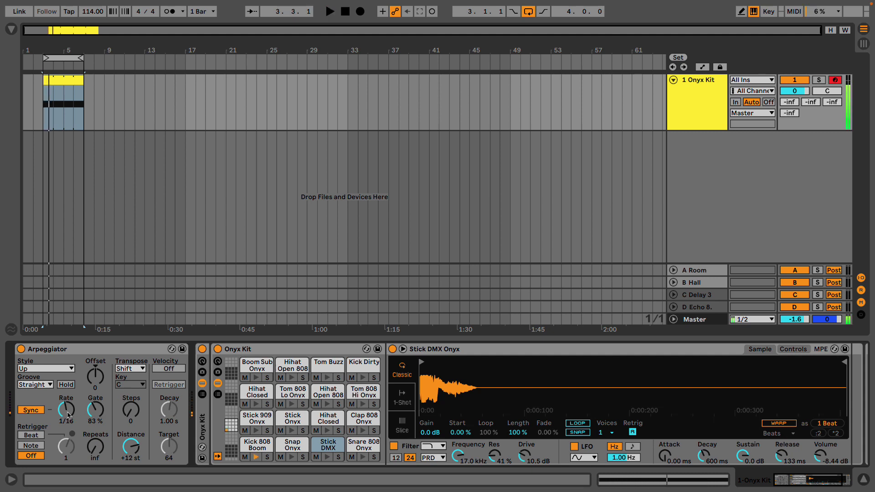
pyautogui.click(256, 457)
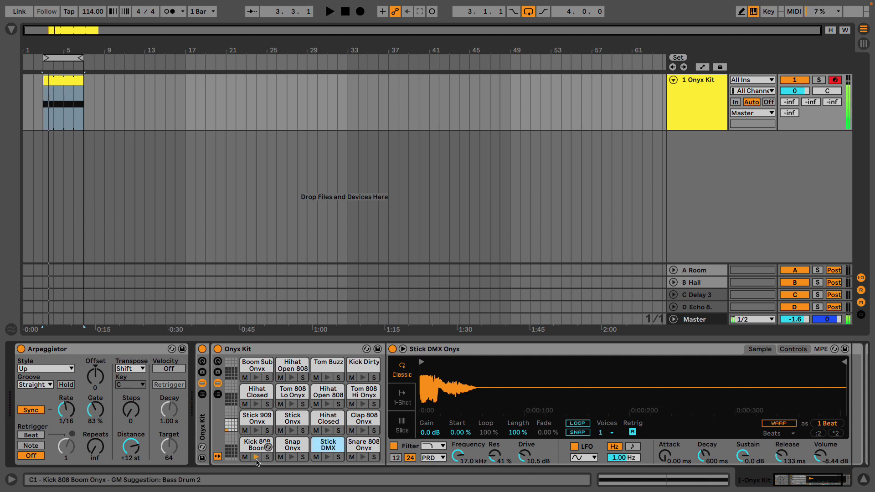
pyautogui.click(55, 80)
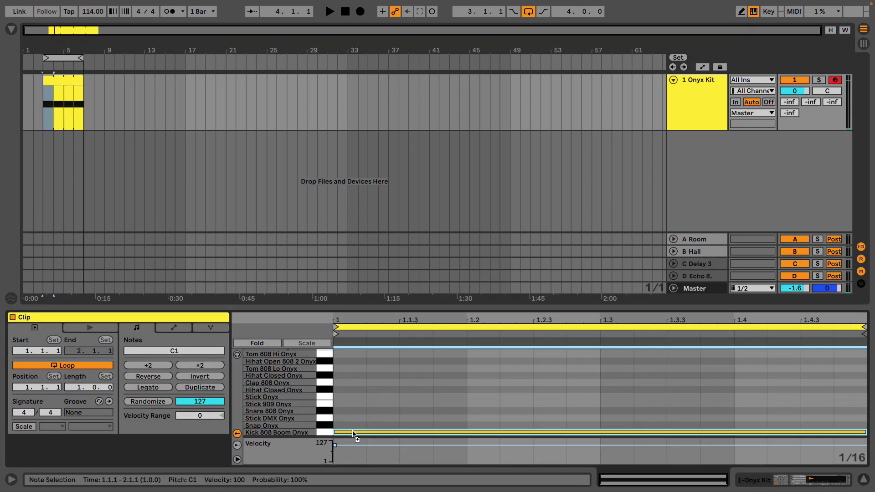
# Copy the kick note up onto the other pad rows, starting with Snap Onyx
pyautogui.moveTo(352, 433); pyautogui.dragTo(358, 349)
pyautogui.scroll(2, 364, 375)
pyautogui.scroll(1, 360, 369)
# Play the stacked notes through the Arpeggiator, then restart the loop from the arrangement clip
pyautogui.press('space')
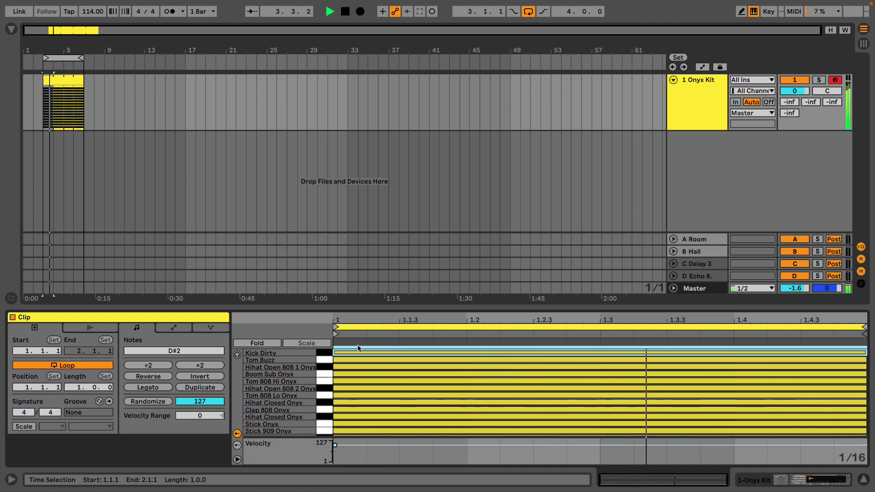
pyautogui.hotkey('shift', 'Tab')
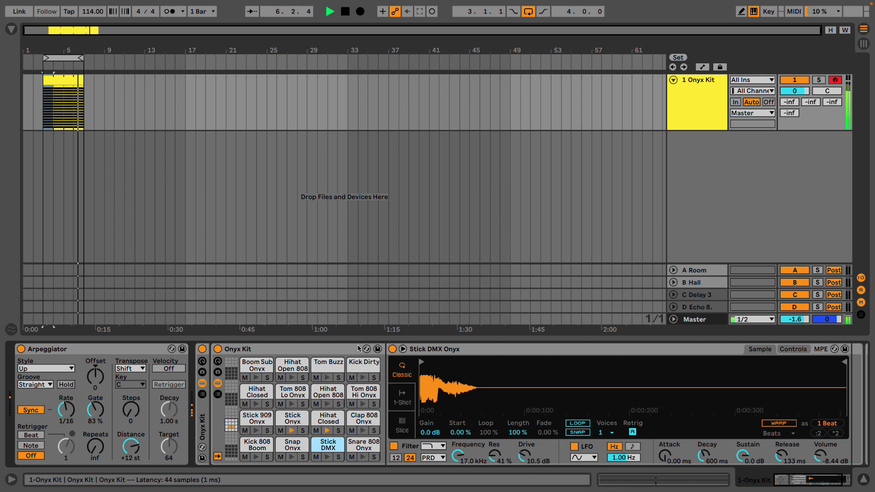
pyautogui.press('space')
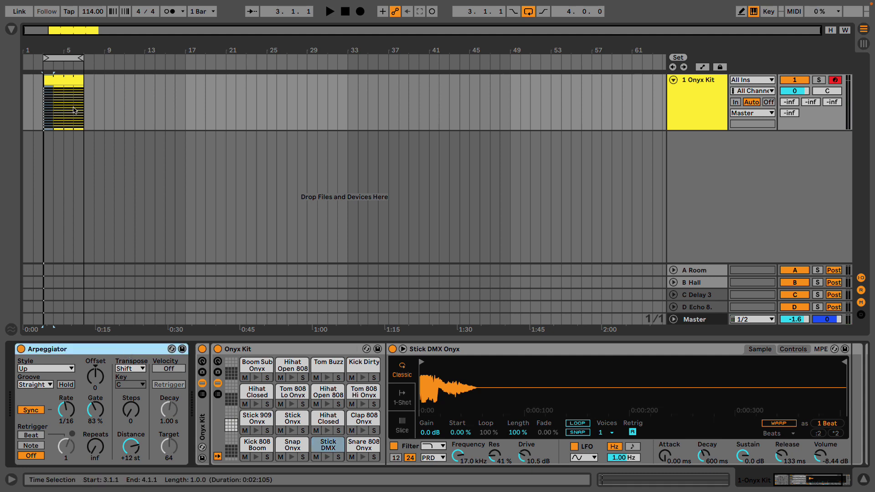
pyautogui.click(60, 83)
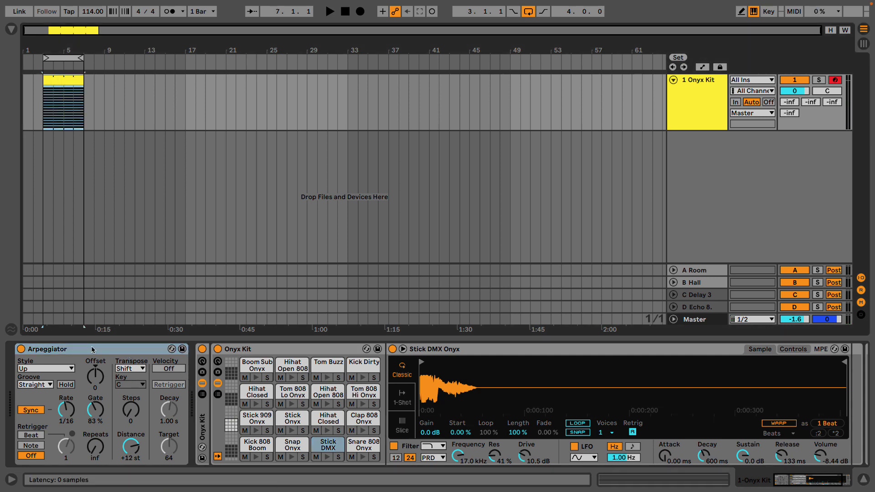
pyautogui.press('space')
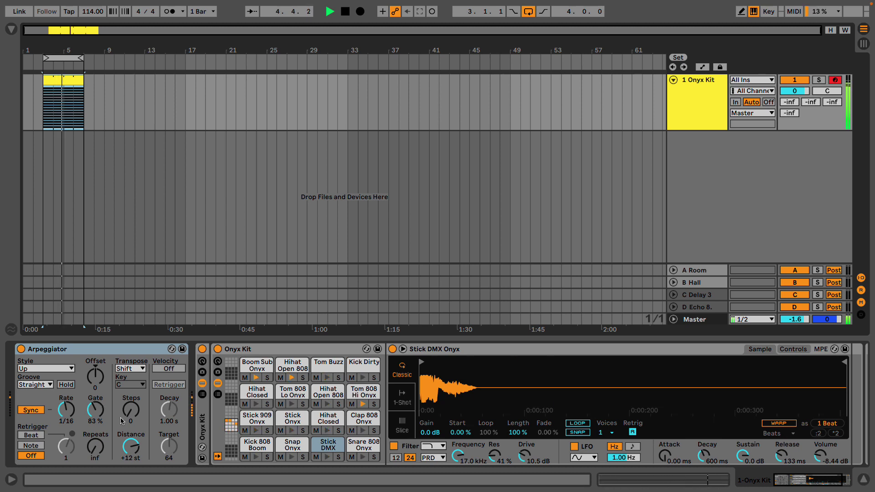
# Replay the loop through the Arpeggiator in Up style with 0 Offset, then stop
pyautogui.press('space')
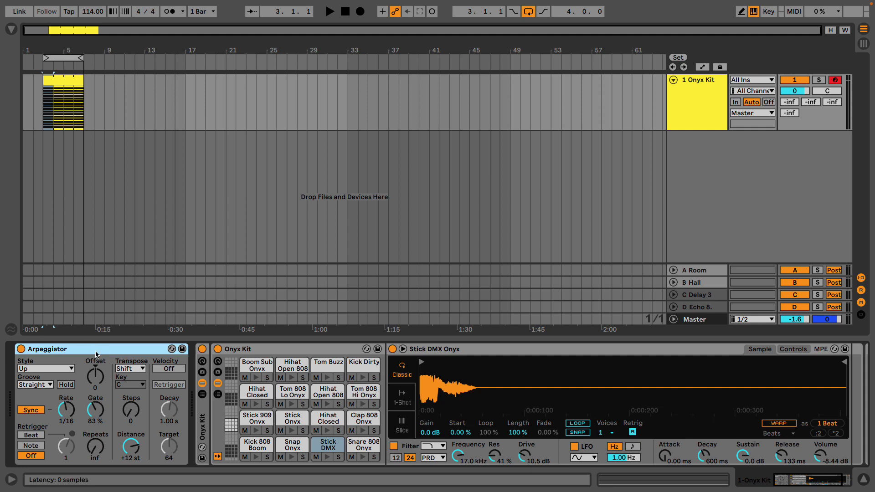
pyautogui.click(100, 378)
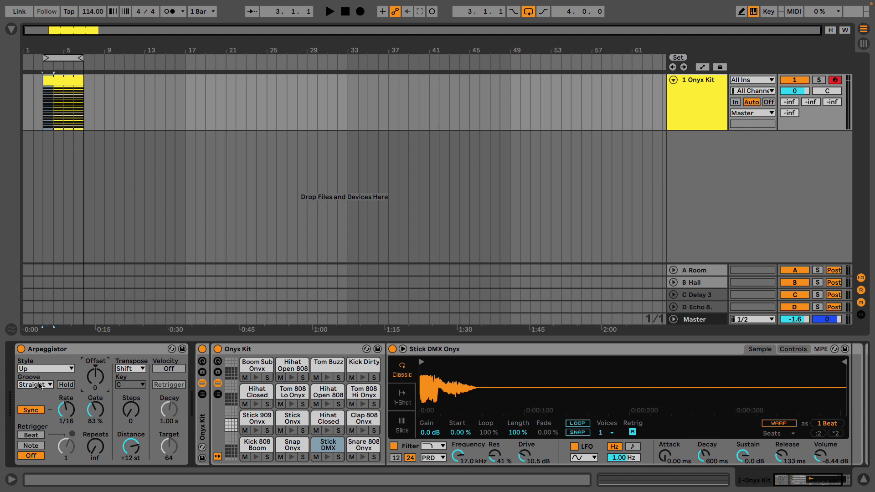
pyautogui.press('space')
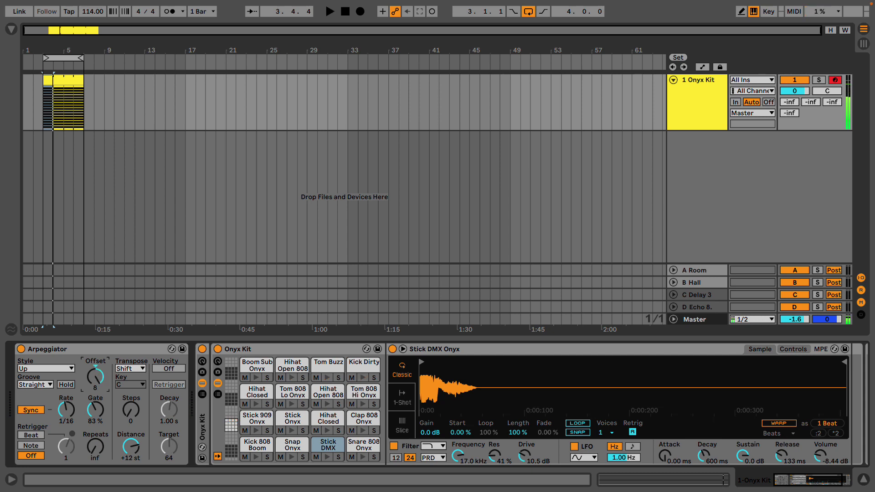
pyautogui.press('space')
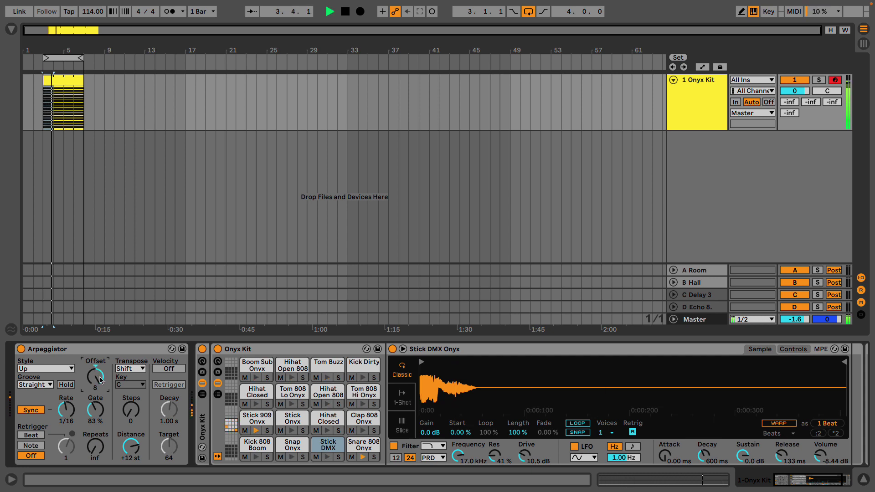
pyautogui.press('space')
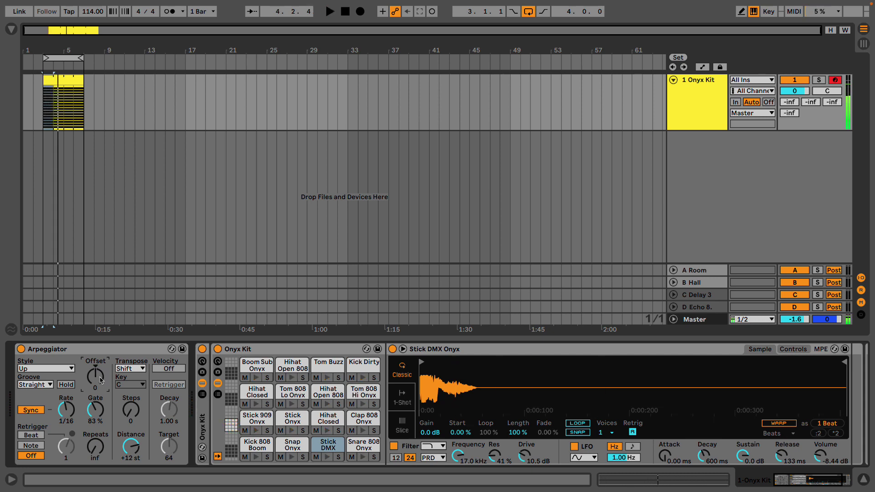
# Set the Arpeggiator Style to DownUp and play the loop to hear it
pyautogui.click(63, 369)
pyautogui.click(64, 369)
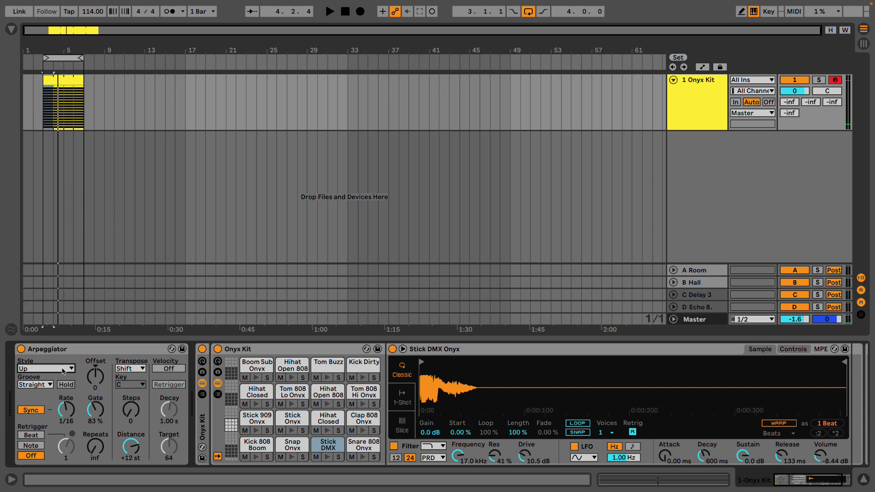
pyautogui.click(28, 368)
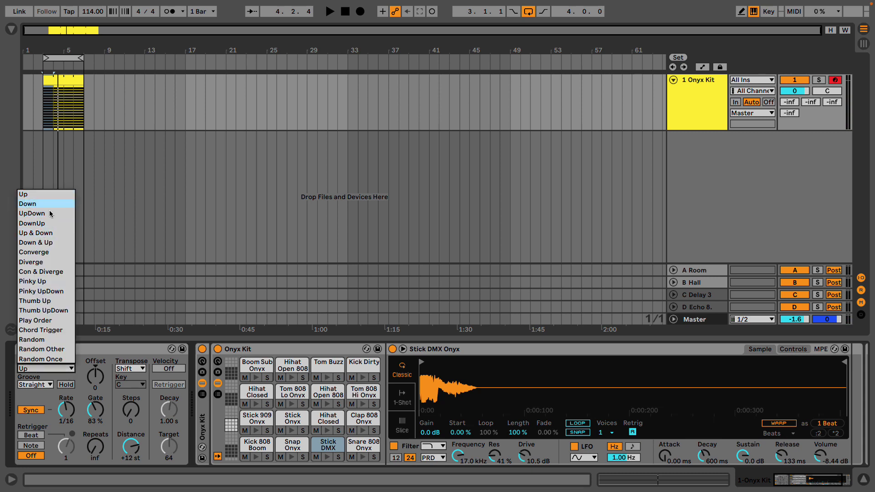
pyautogui.click(47, 225)
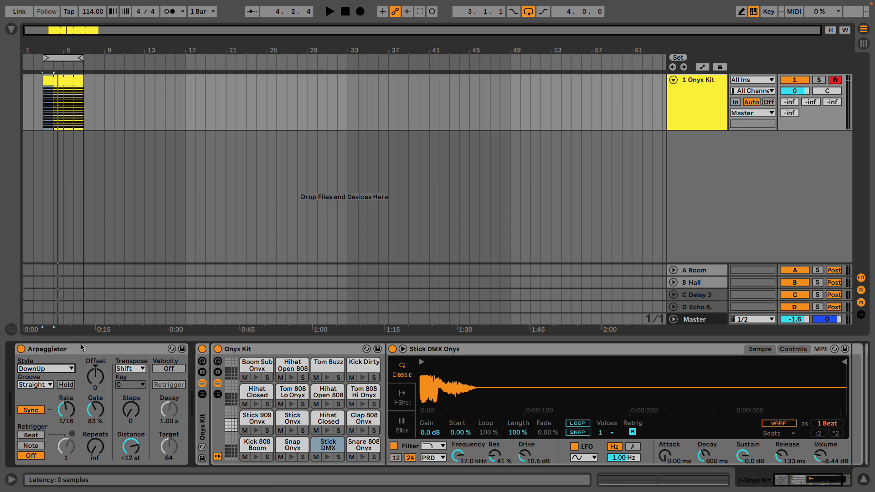
pyautogui.press('space')
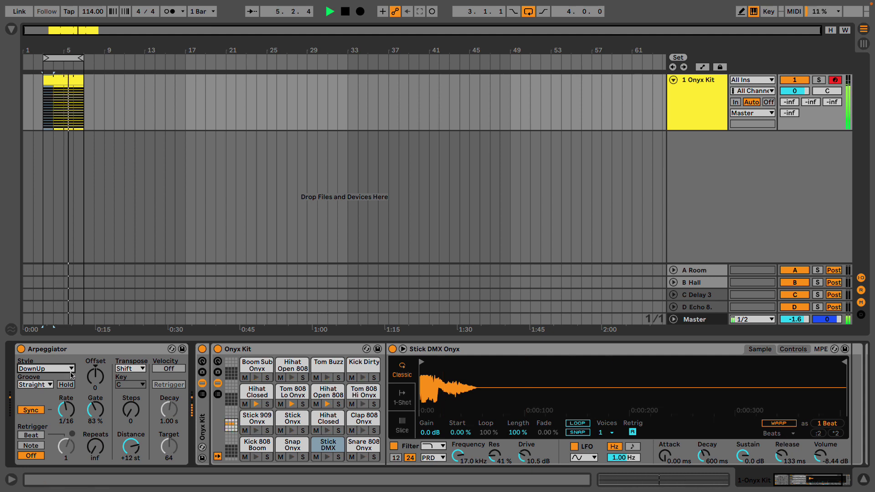
pyautogui.press('space')
# Switch the Style to Pinky Up, play it, then select the Kick Dirty pad
pyautogui.click(72, 369)
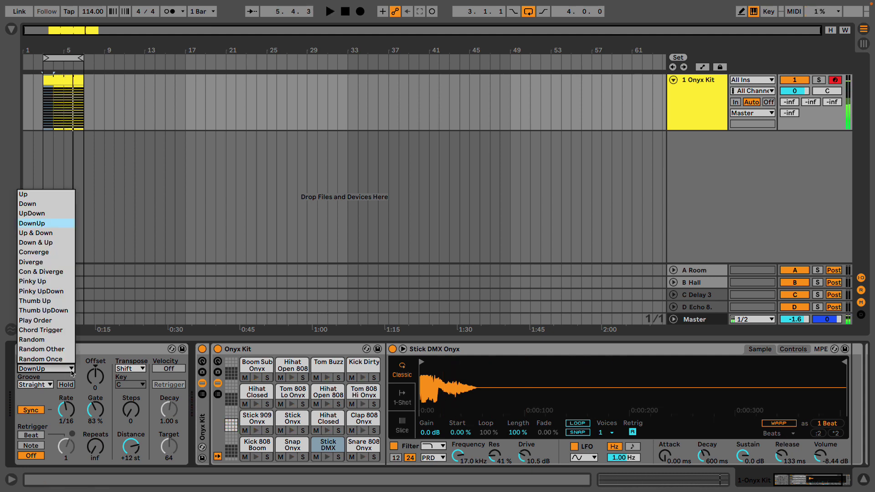
pyautogui.click(56, 283)
pyautogui.press('space')
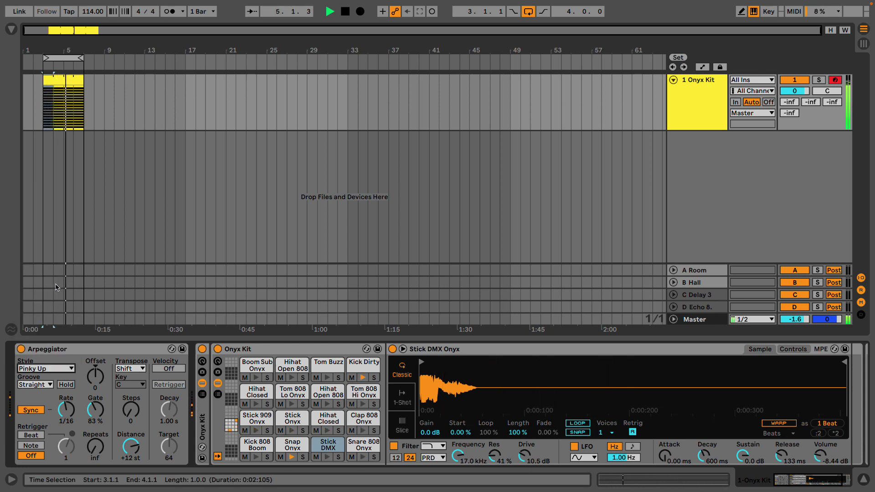
pyautogui.press('space')
pyautogui.click(359, 363)
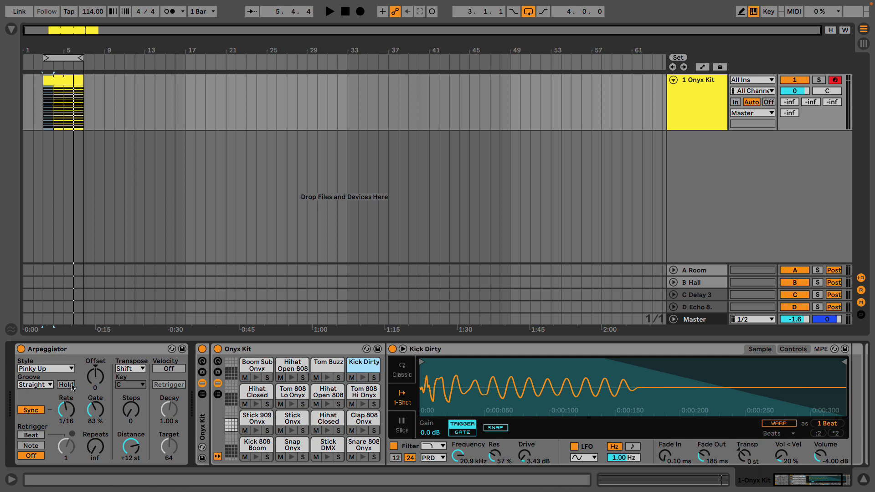
# Set the Arpeggiator Style to Random Other and play the loop to hear it
pyautogui.click(63, 372)
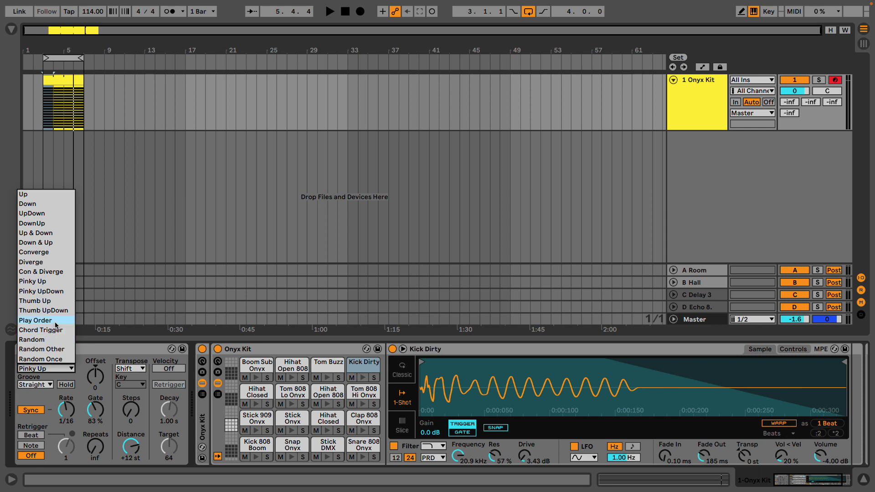
pyautogui.click(54, 351)
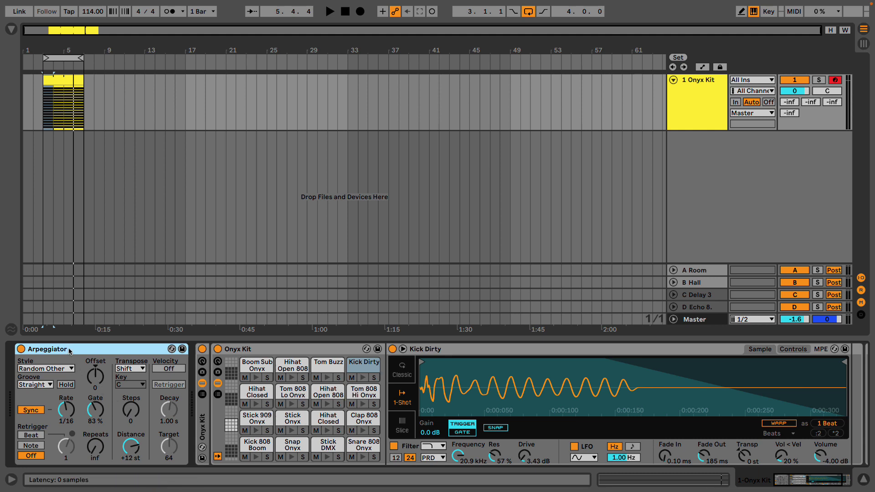
pyautogui.press('space')
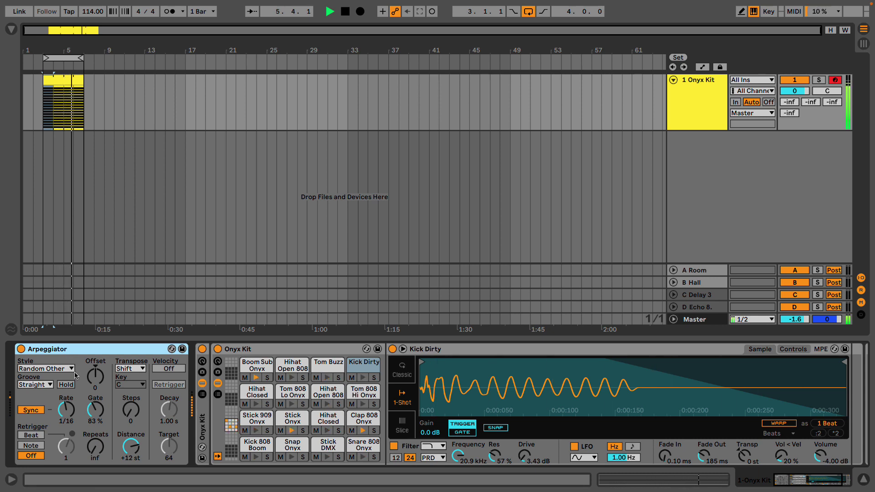
pyautogui.press('space')
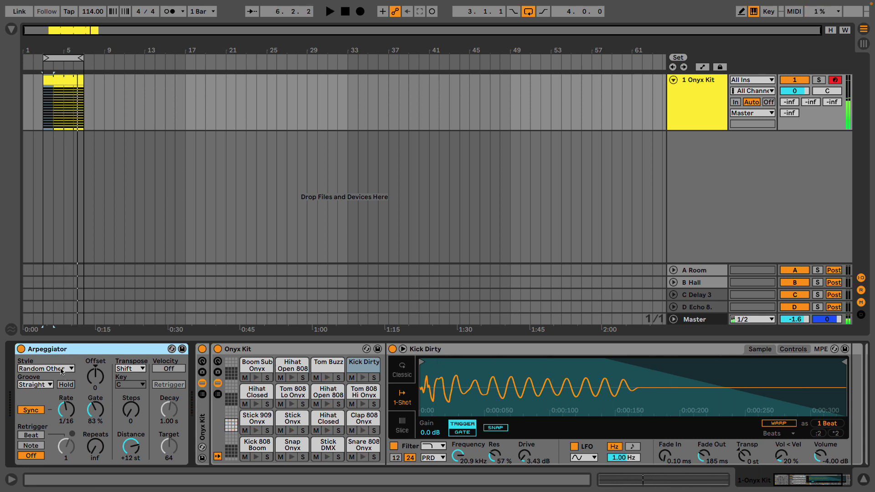
# Switch the Style to UpDown and play the loop from bar 3
pyautogui.click(63, 370)
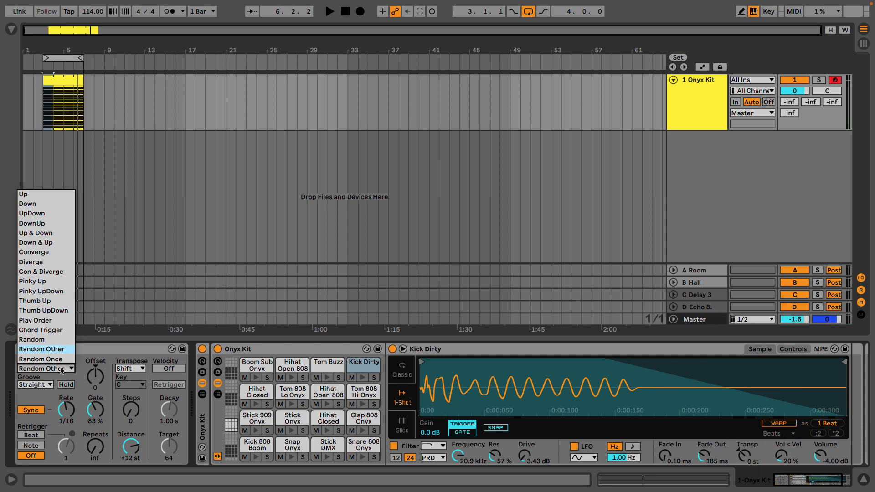
pyautogui.click(48, 213)
pyautogui.click(48, 220)
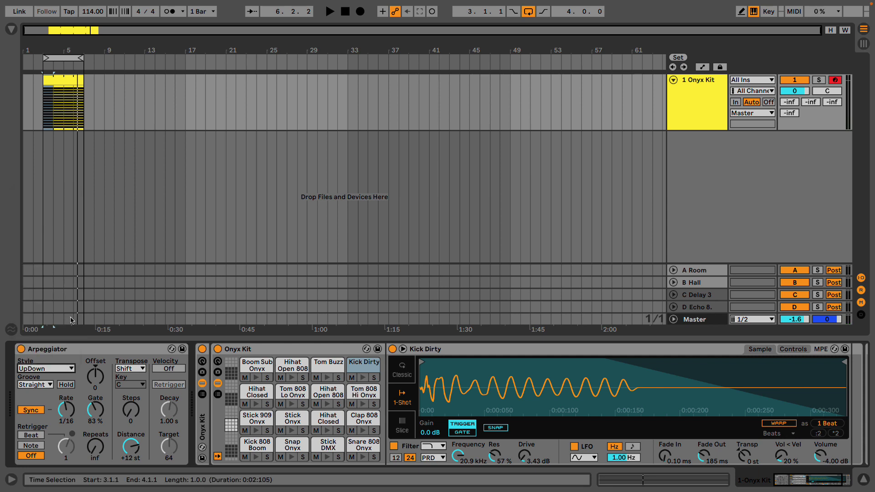
pyautogui.press('space')
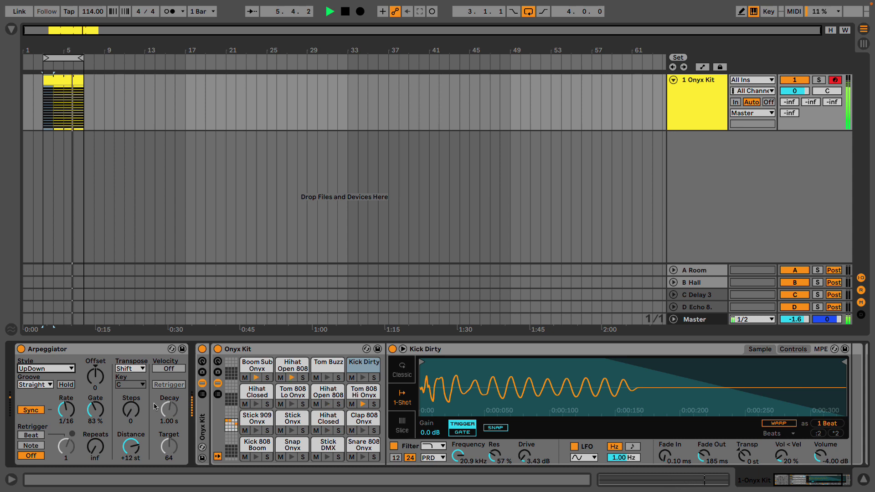
# Insert the Random MIDI effect after the Arpeggiator from a 'rand' search
pyautogui.click(140, 350)
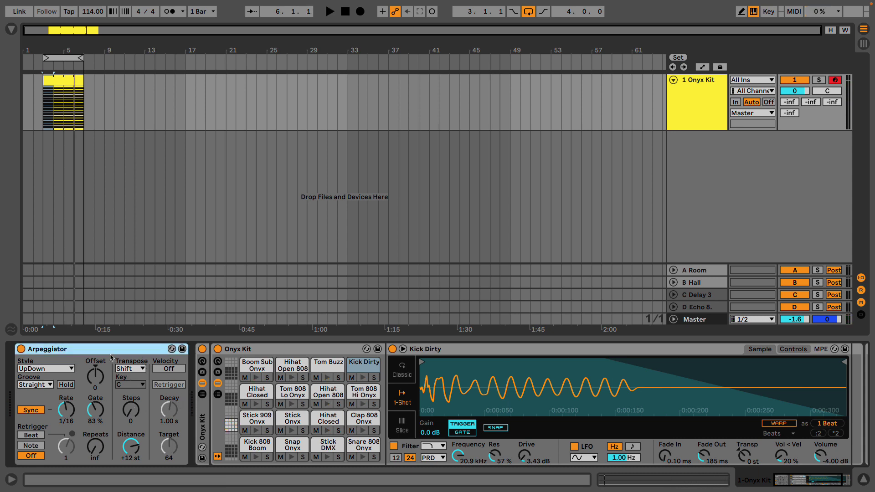
pyautogui.hotkey('ctrl', 'f')
pyautogui.write('rand')
pyautogui.moveTo(132, 58); pyautogui.dragTo(197, 380)
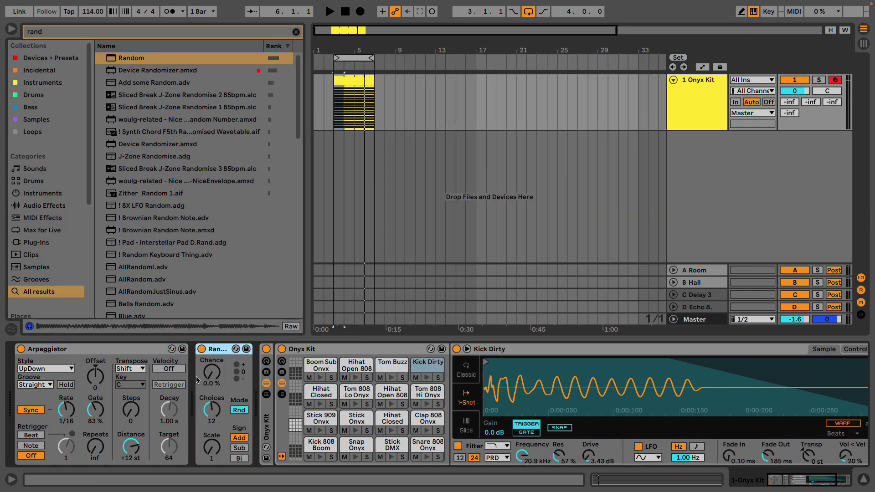
pyautogui.click(11, 29)
# Set Random's Chance to 100%, switch it off, and zoom in on bars 3 to 7
pyautogui.click(132, 352)
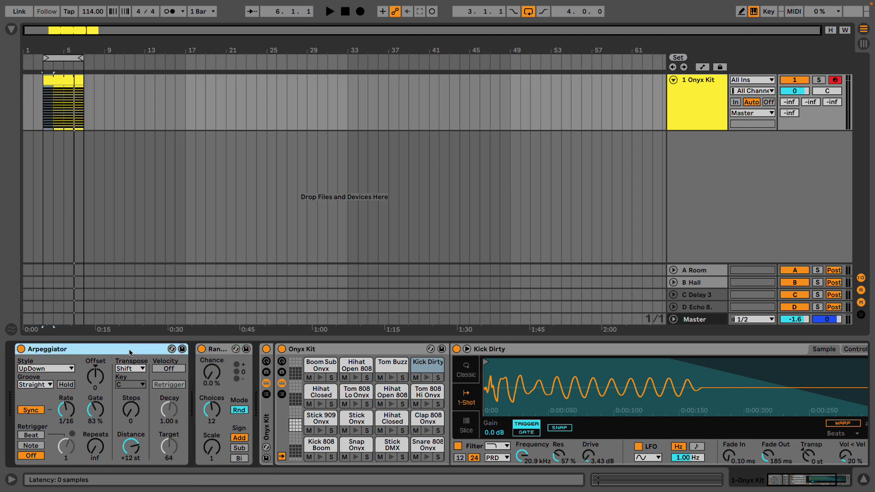
pyautogui.click(220, 355)
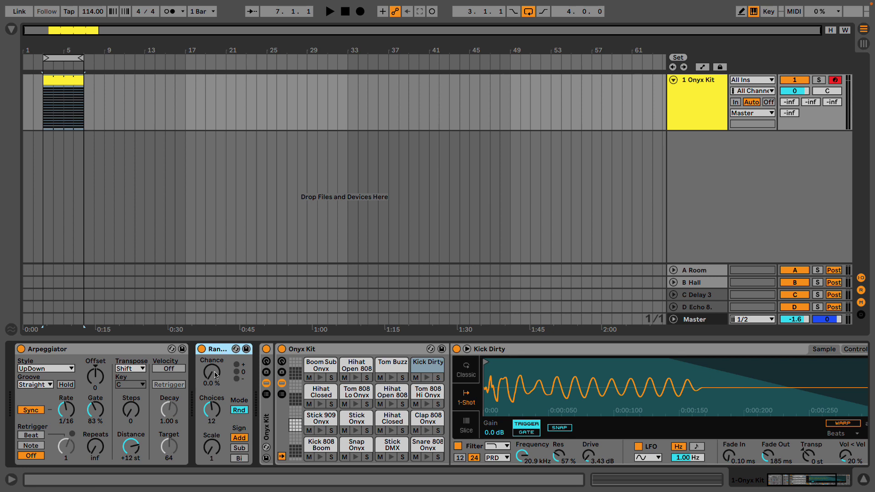
pyautogui.moveTo(215, 375); pyautogui.dragTo(215, 337)
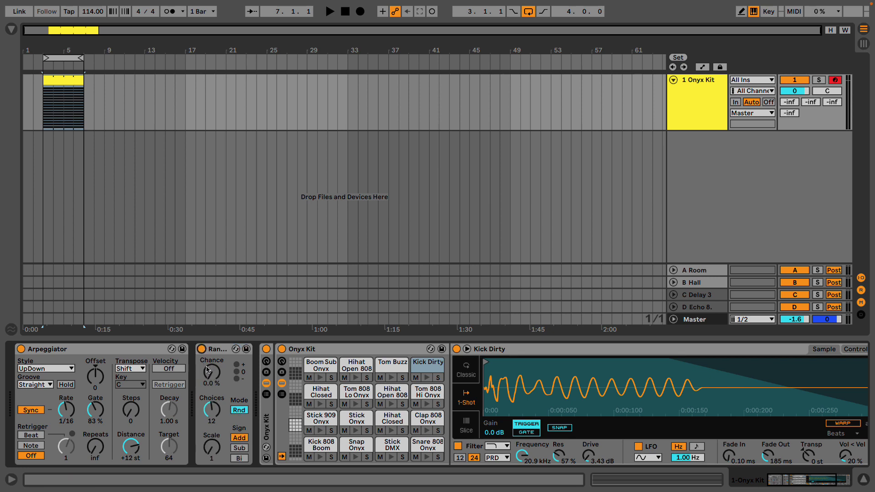
pyautogui.click(202, 349)
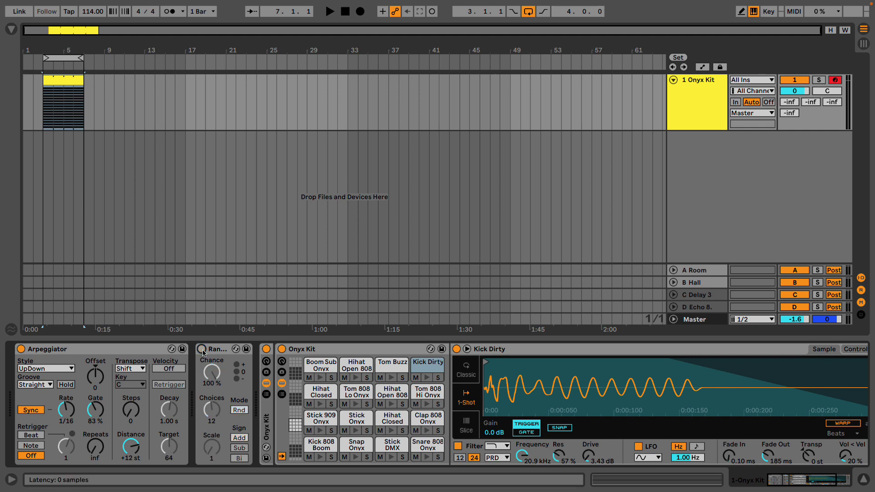
pyautogui.moveTo(46, 55); pyautogui.dragTo(46, 192)
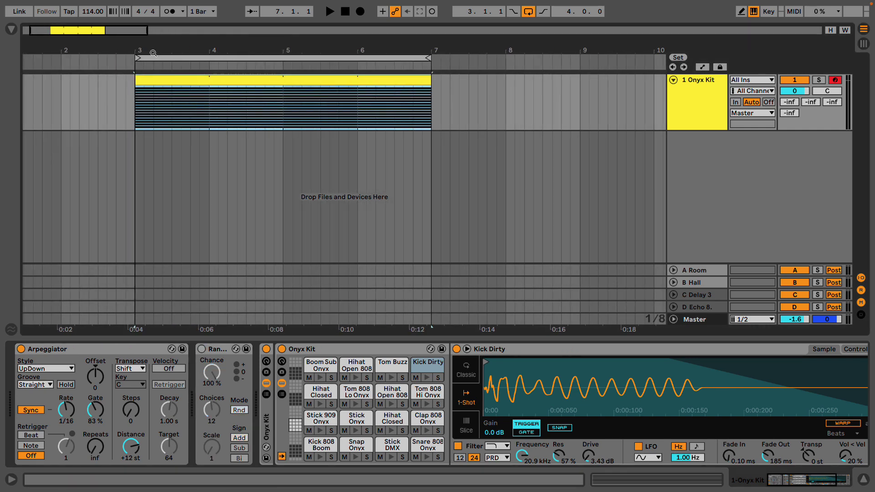
# Draw the Random effect's Device On steps at bars 4 and 6, then play the loop to hear them
pyautogui.click(124, 347)
pyautogui.press('space')
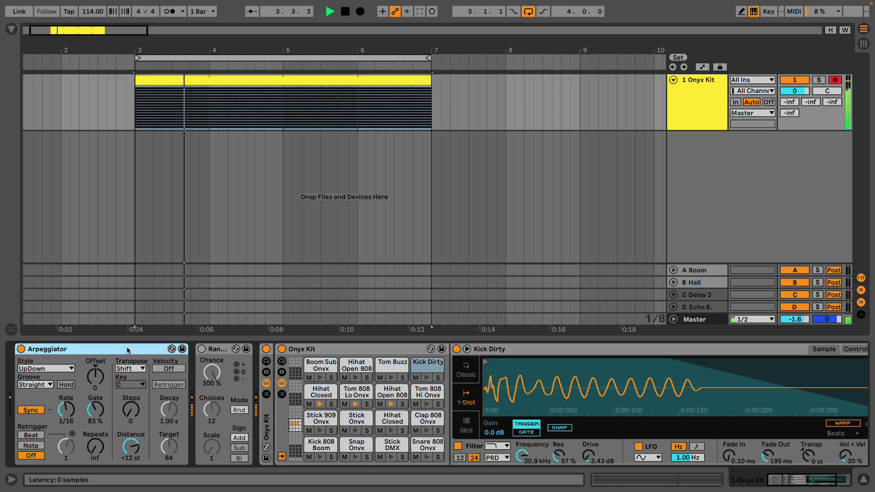
pyautogui.press('space')
pyautogui.press('a')
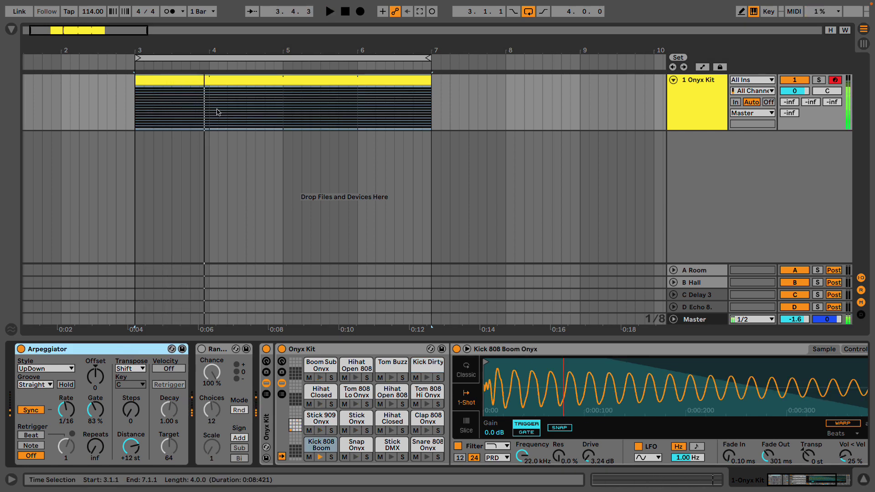
pyautogui.press('a')
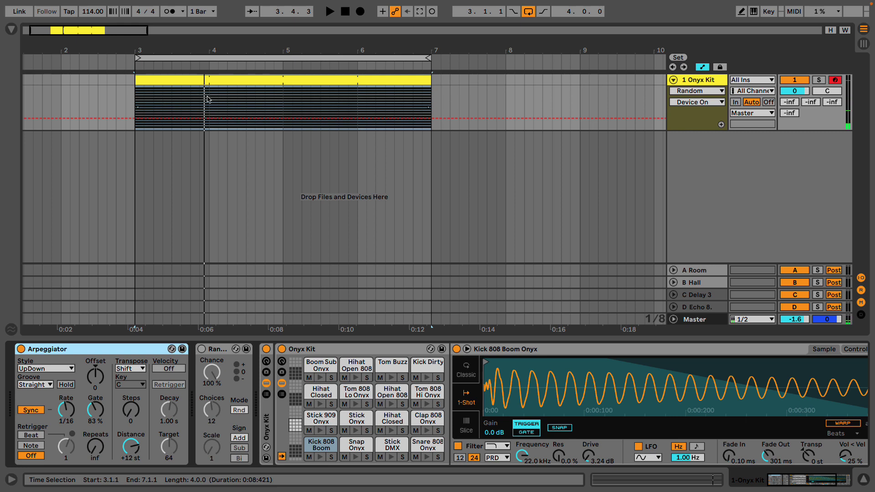
pyautogui.moveTo(213, 94); pyautogui.dragTo(269, 95)
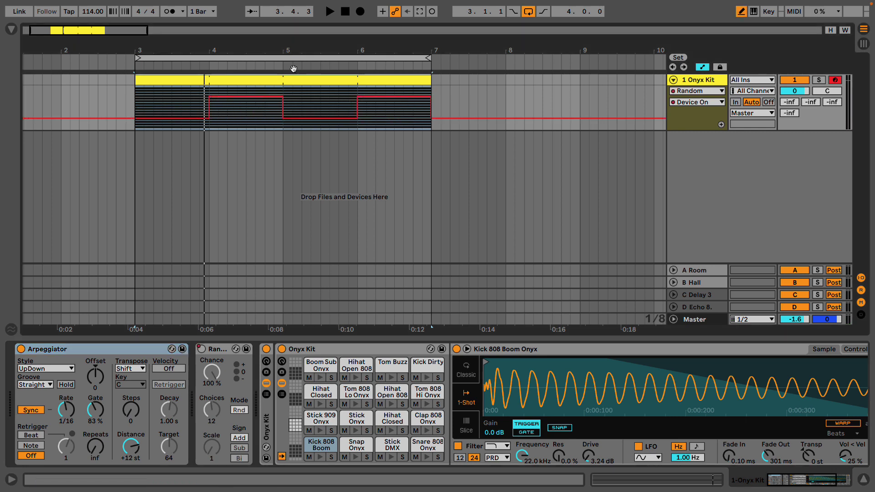
pyautogui.press('space')
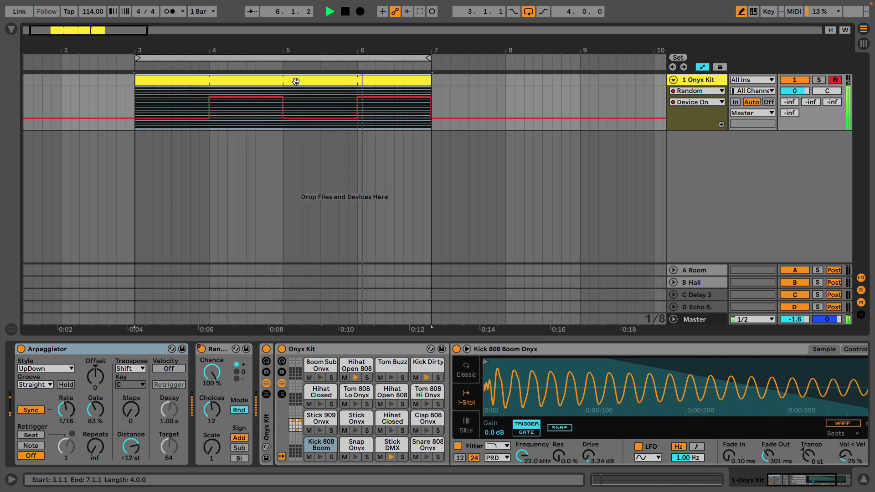
pyautogui.press('space')
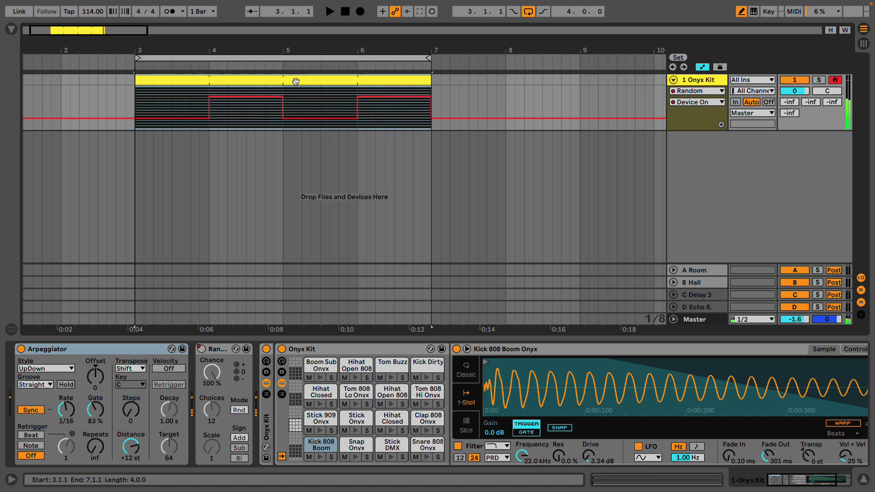
# Add the Scale MIDI effect from the MIDI Effects browser after Random
pyautogui.click(218, 354)
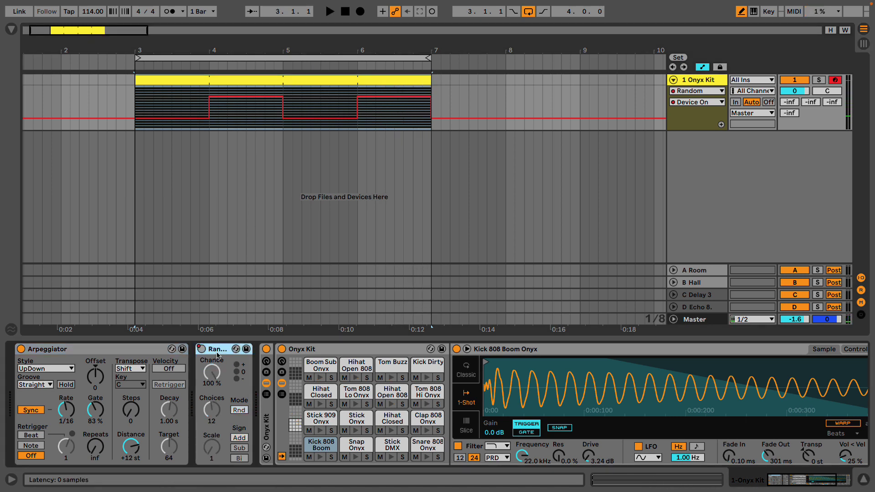
pyautogui.click(145, 349)
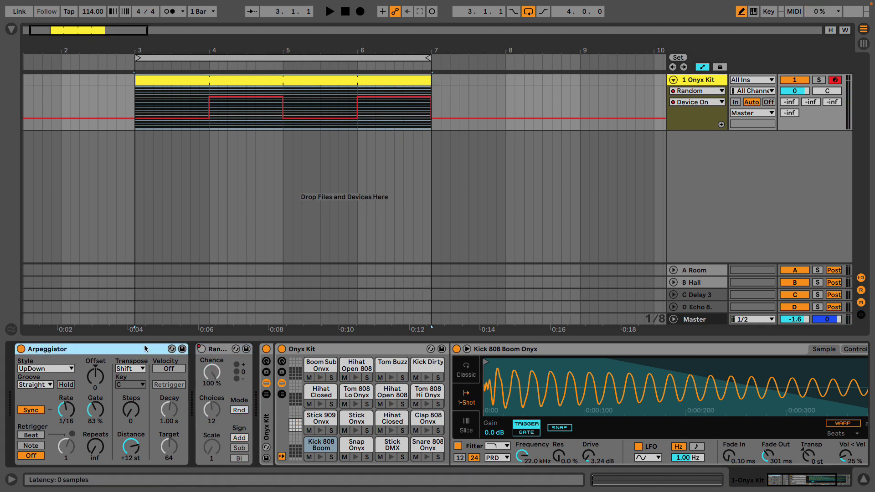
pyautogui.hotkey('ctrl', 'f')
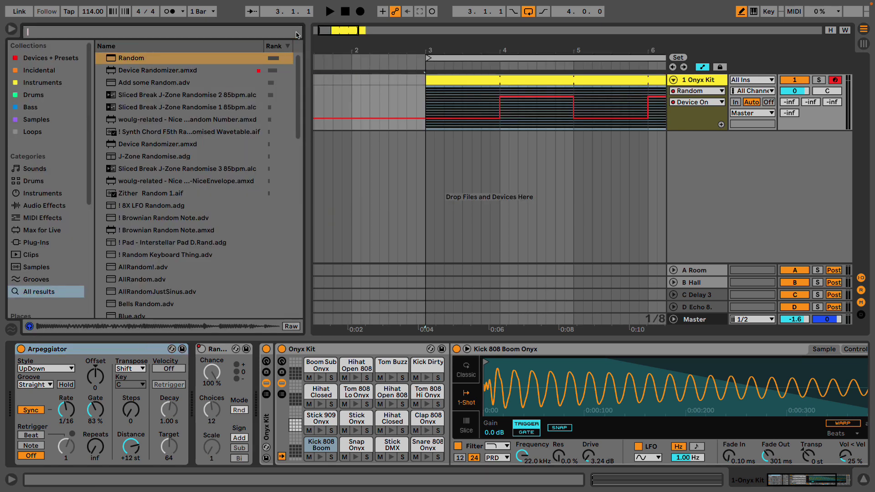
pyautogui.click(296, 33)
pyautogui.click(53, 218)
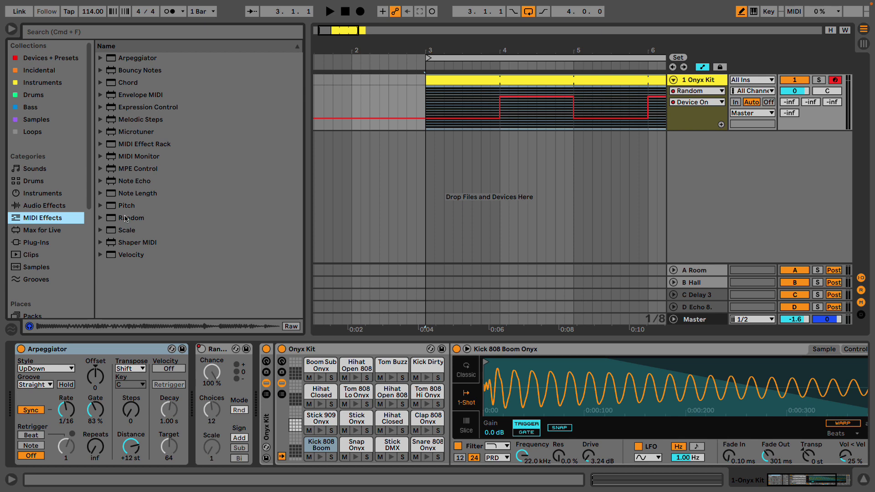
pyautogui.moveTo(120, 232); pyautogui.dragTo(255, 386)
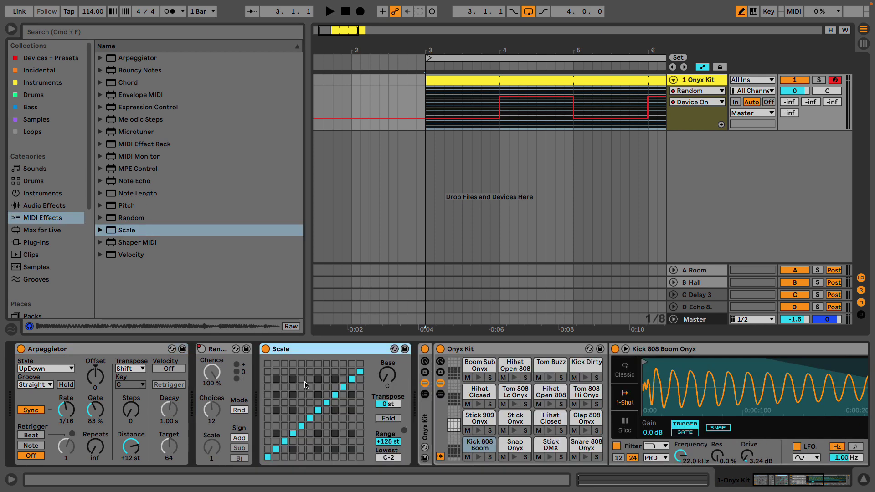
# Set a note in Scale's mapping, switch Scale off, and draw an On step in its Device On lane
pyautogui.click(276, 387)
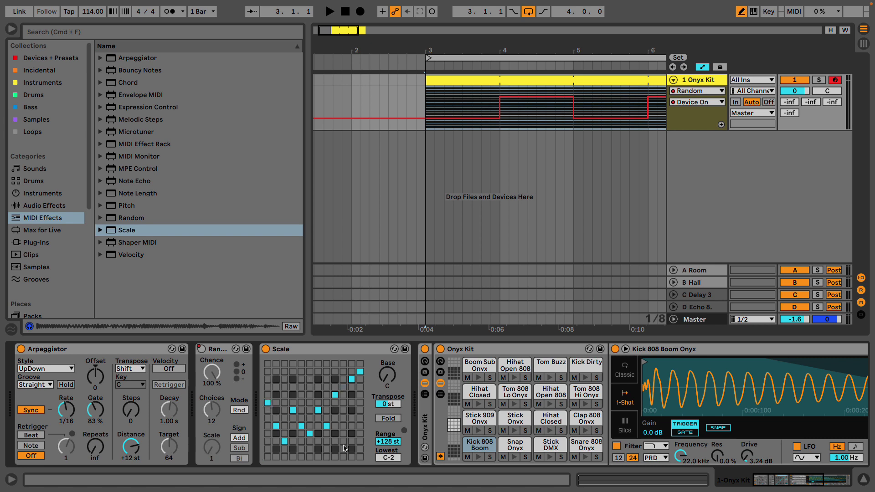
pyautogui.click(266, 349)
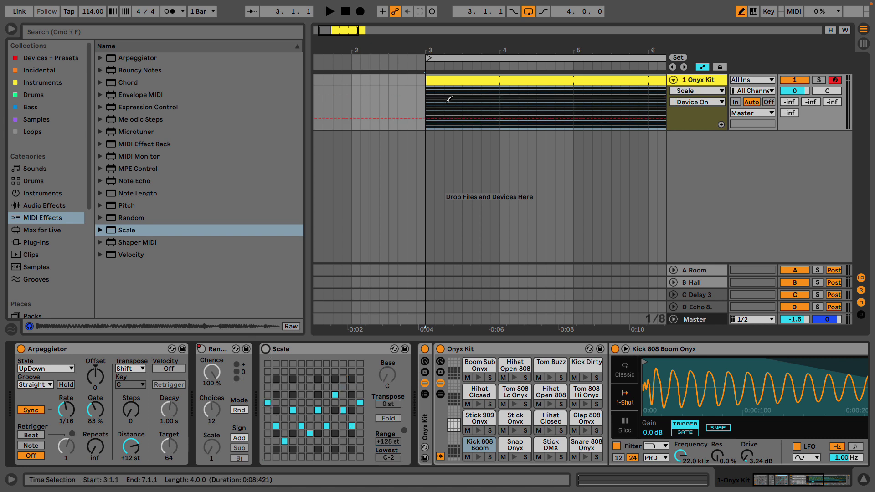
pyautogui.click(476, 96)
# Stretch Scale's On pulse to the bar 6 line and delete the Random effect
pyautogui.hscroll(5, 497, 95)
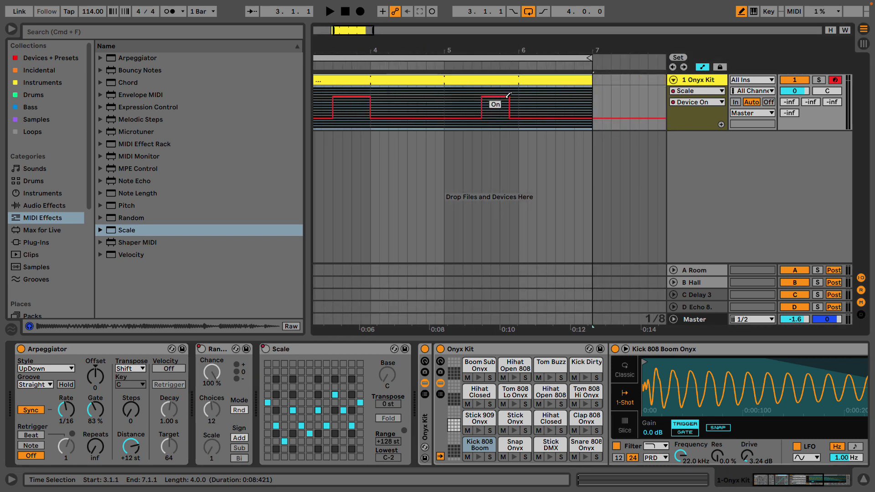
pyautogui.moveTo(509, 95); pyautogui.dragTo(517, 95)
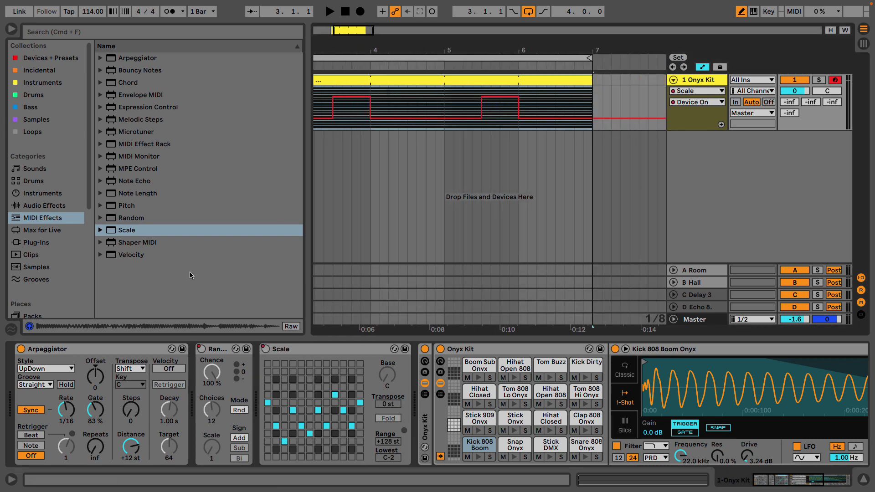
pyautogui.click(220, 352)
pyautogui.press('Delete')
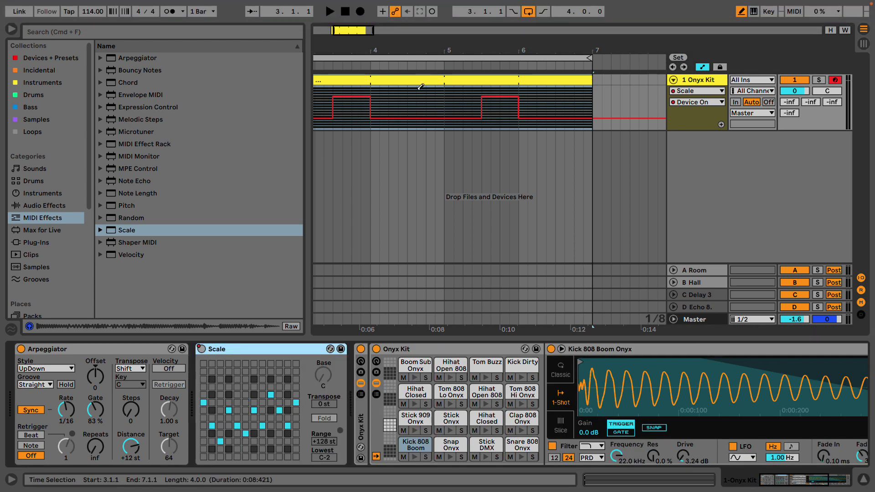
# Add an On pulse before bar 5, erase the middle pulse, and add one running to the clip's end
pyautogui.click(430, 96)
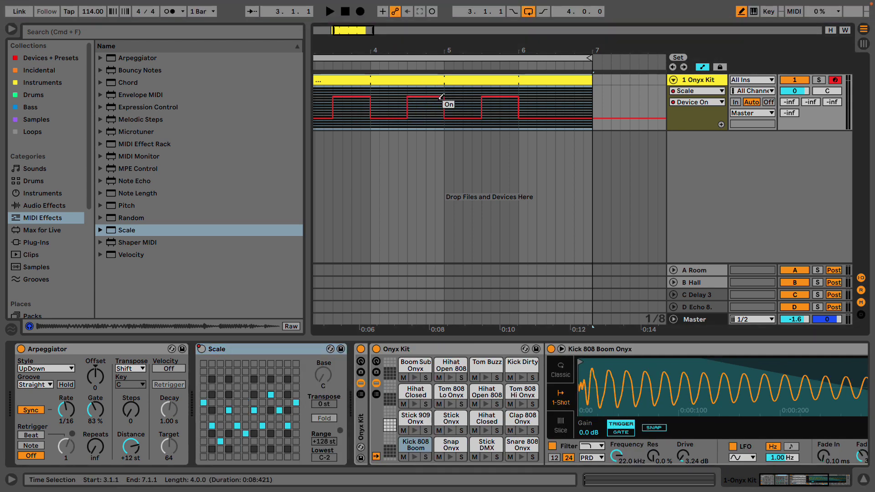
pyautogui.press('space')
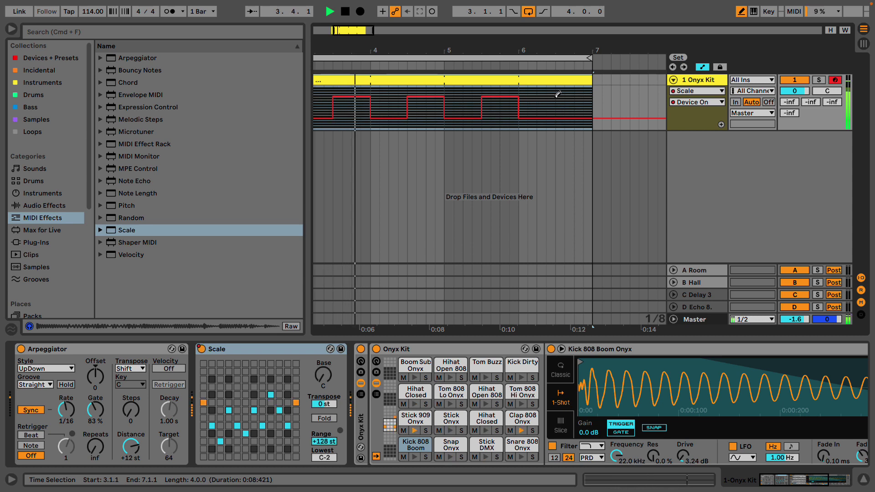
pyautogui.moveTo(418, 120); pyautogui.dragTo(445, 120)
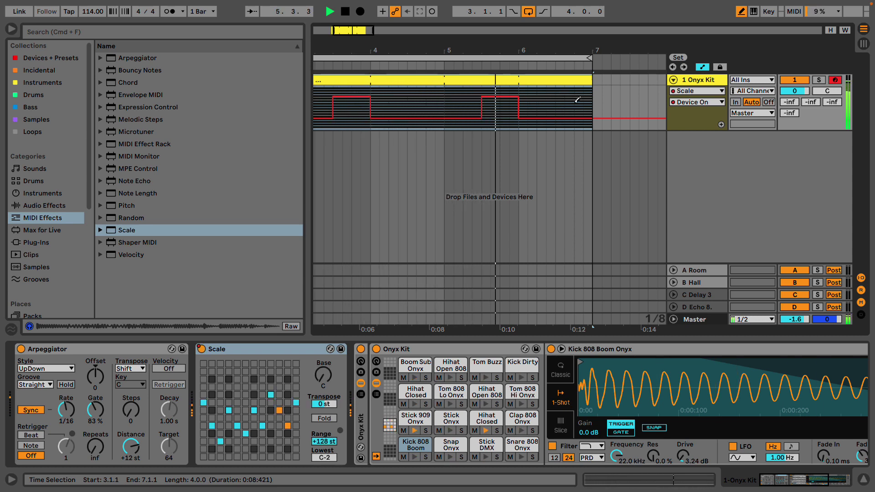
pyautogui.moveTo(578, 99); pyautogui.dragTo(588, 97)
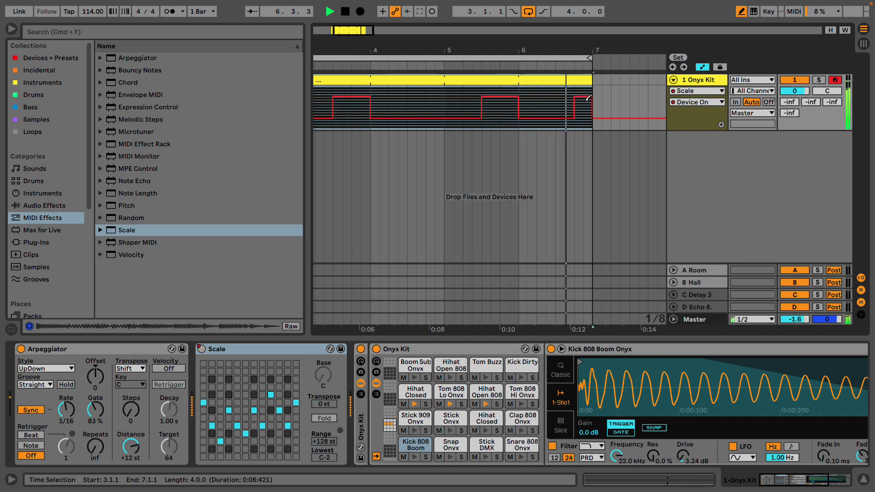
pyautogui.press('-')
pyautogui.press('-')
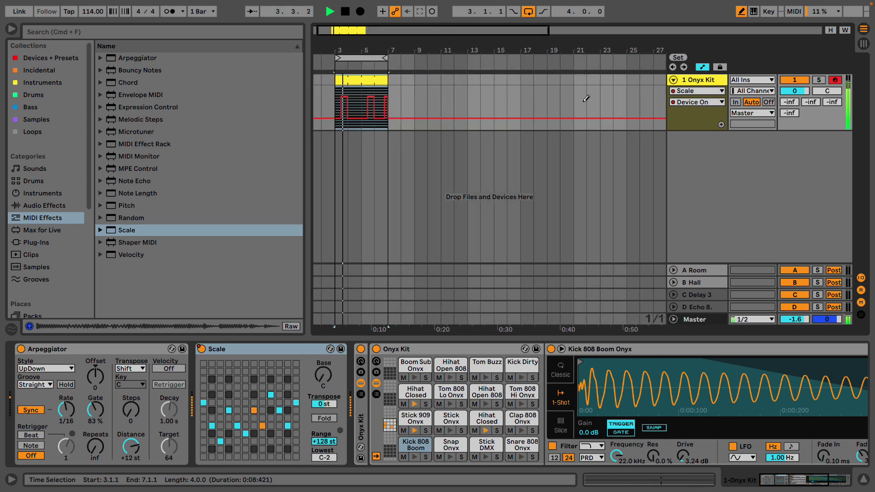
pyautogui.moveTo(341, 51); pyautogui.dragTo(341, 51)
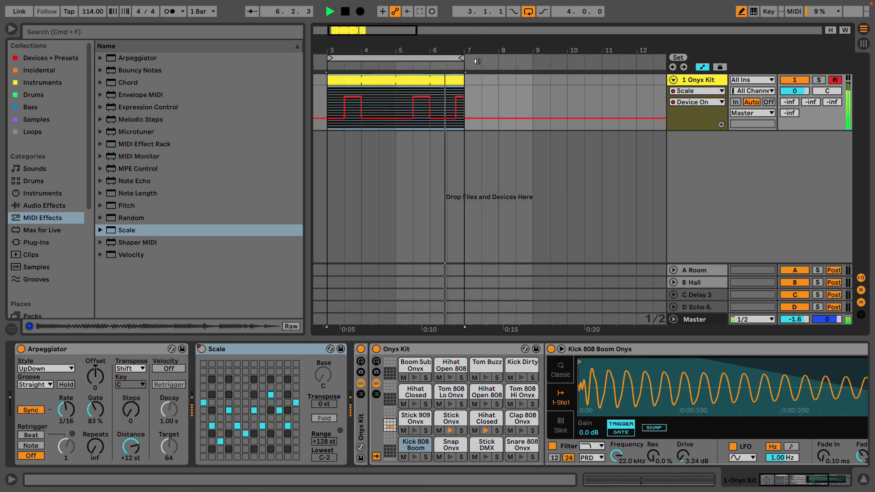
pyautogui.press('space')
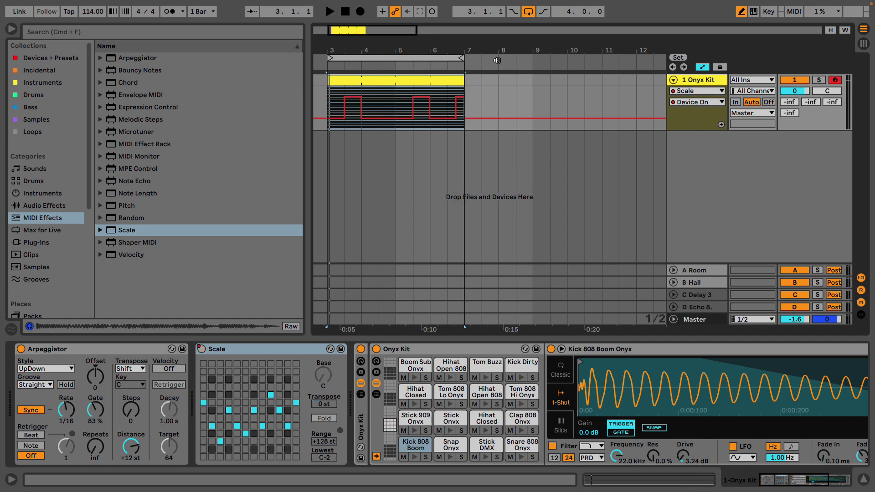
# Hide the browser and delete the Onyx Kit drum rack
pyautogui.click(12, 29)
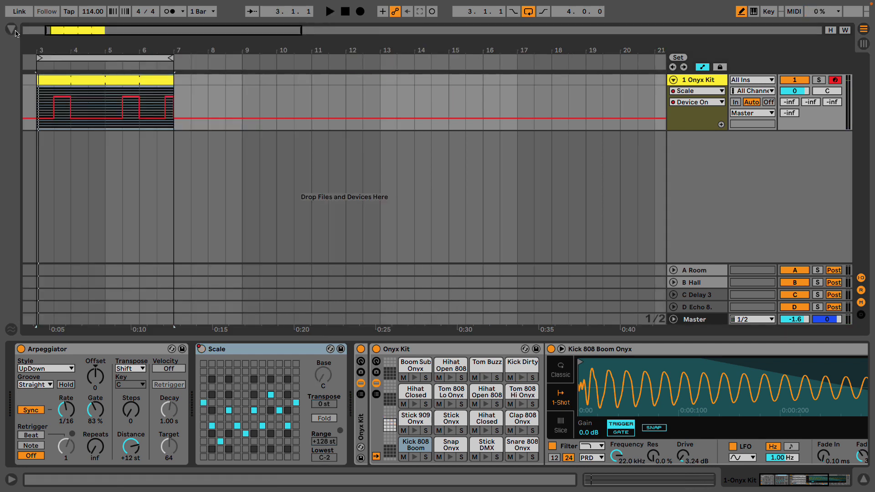
pyautogui.click(375, 433)
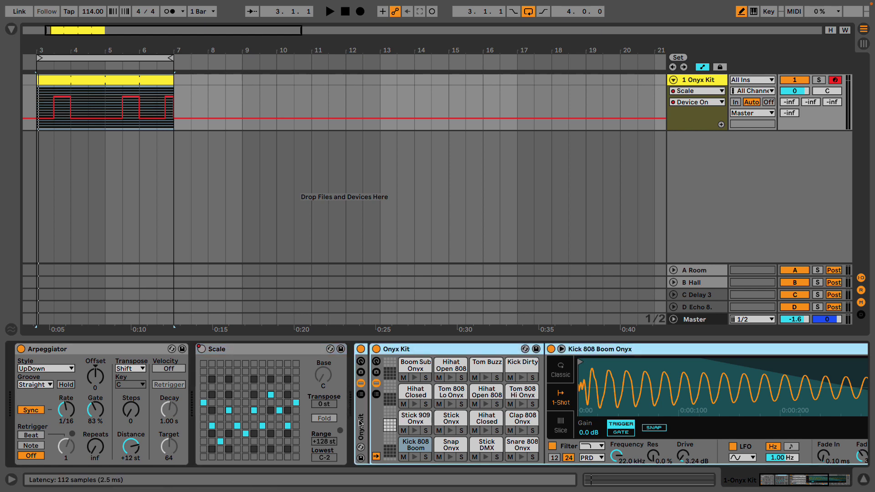
pyautogui.press('Delete')
# Load Operator, raise oscillator B's level to -5.6 dB, and play to test it
pyautogui.hotkey('ctrl', 'f')
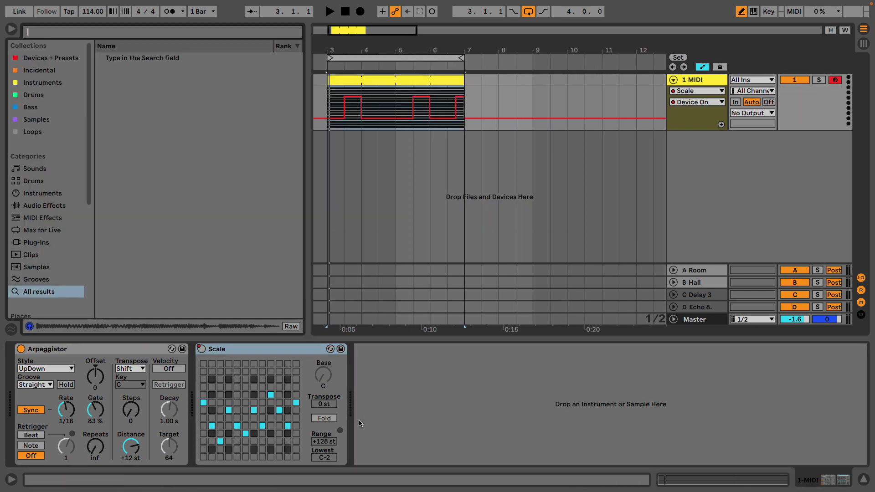
pyautogui.write('ope')
pyautogui.press('Return')
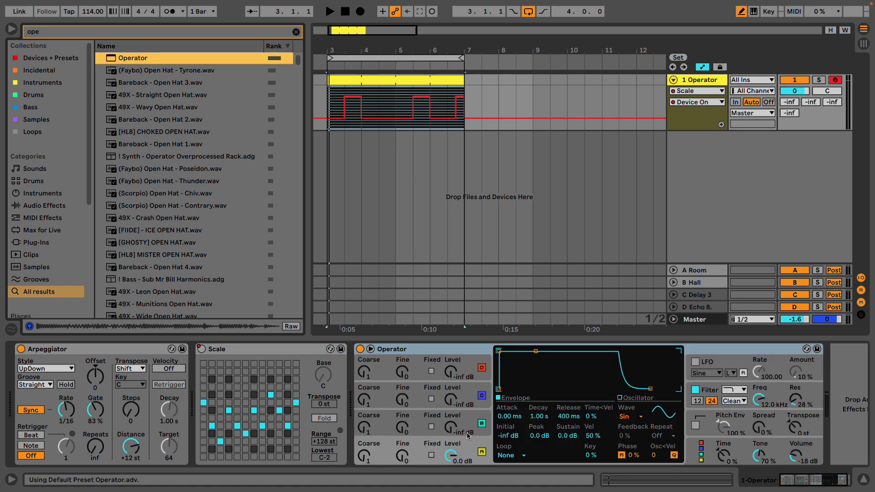
pyautogui.moveTo(451, 428); pyautogui.dragTo(452, 420)
pyautogui.click(484, 446)
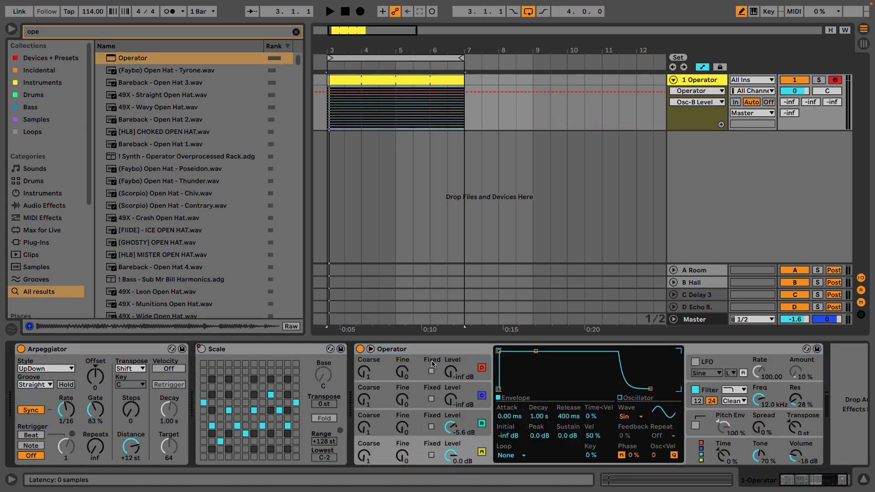
pyautogui.press('space')
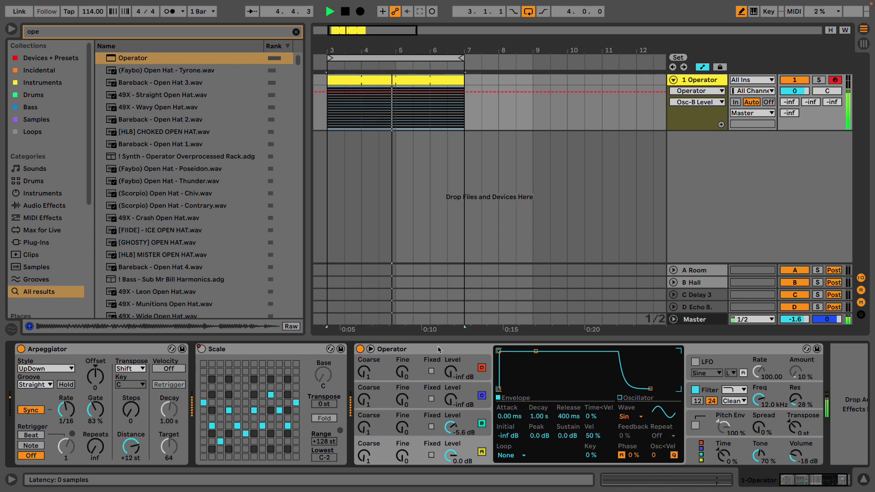
pyautogui.press('space')
# Replace Operator with Simpler, found by searching 'simpl'
pyautogui.click(438, 349)
pyautogui.press('Delete')
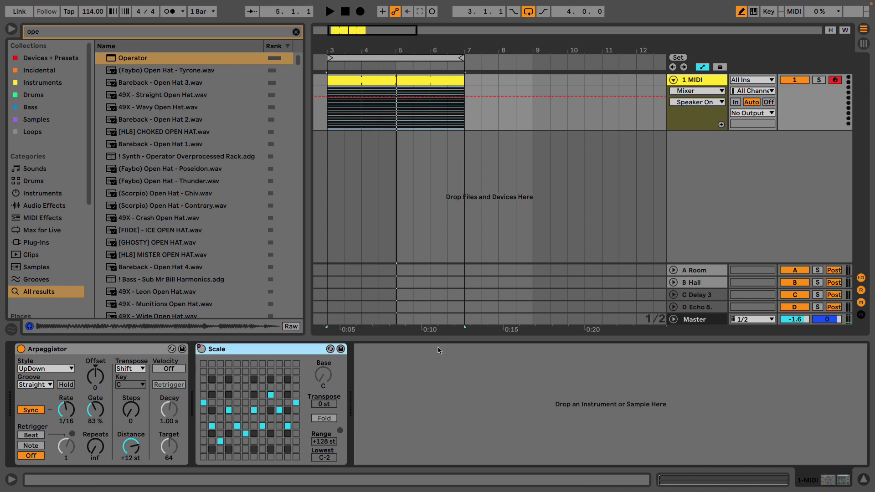
pyautogui.hotkey('ctrl', 'f')
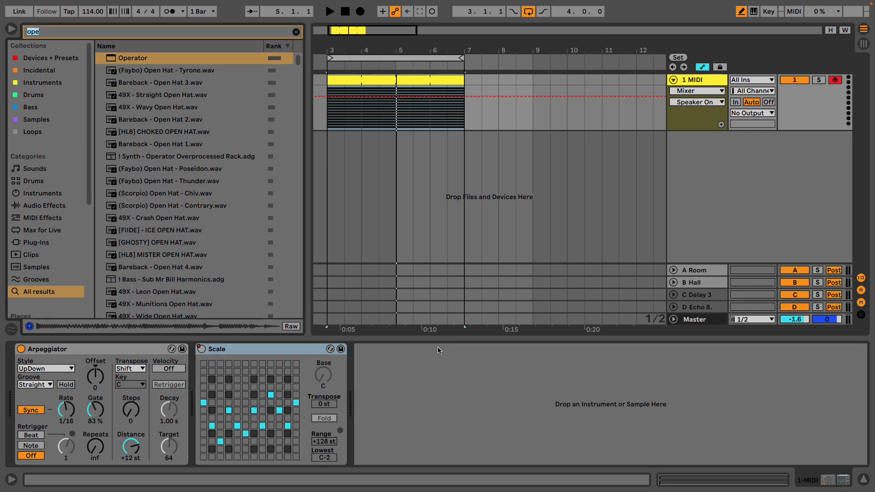
pyautogui.write('simpl')
pyautogui.press('Return')
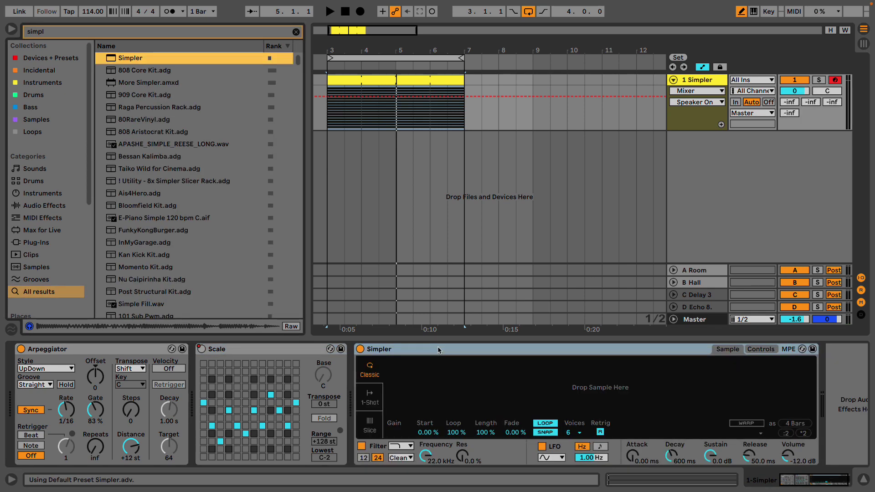
# Load Amen Break.aif into Simpler in Slice mode and boost its gain to 9.3 dB
pyautogui.hotkey('ctrl', 'f')
pyautogui.write('ame')
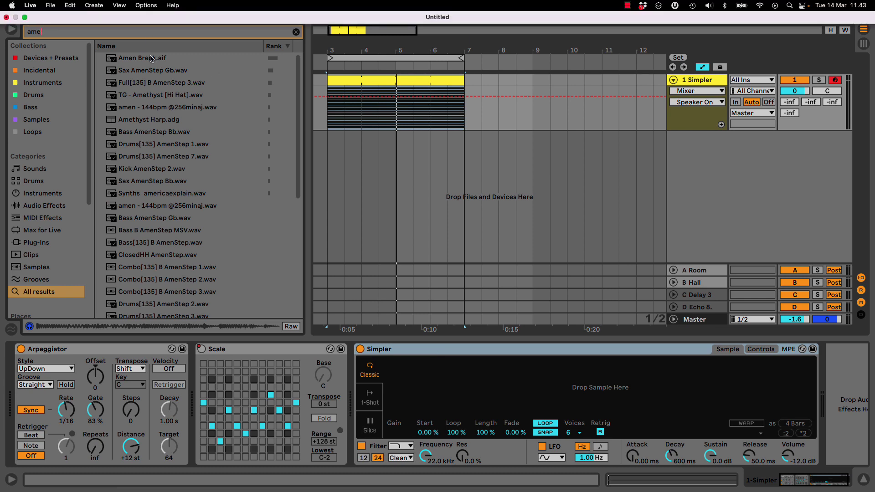
pyautogui.press('Down')
pyautogui.press('Return')
pyautogui.click(376, 434)
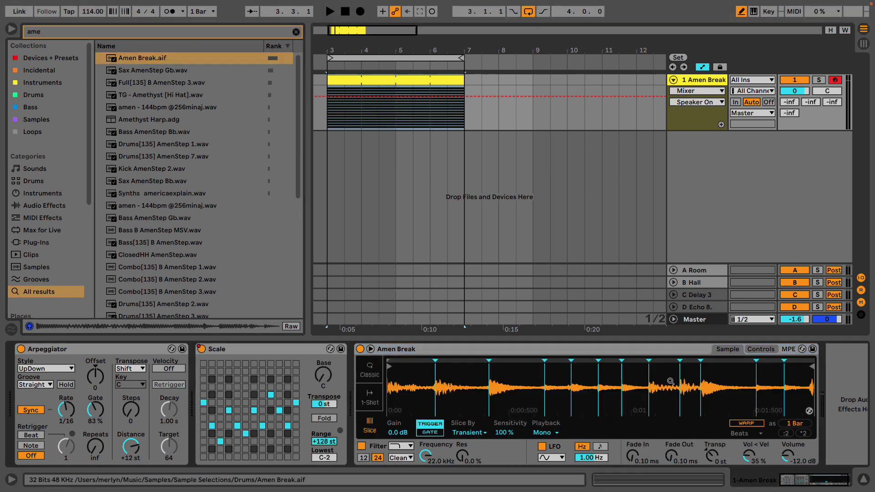
pyautogui.press('space')
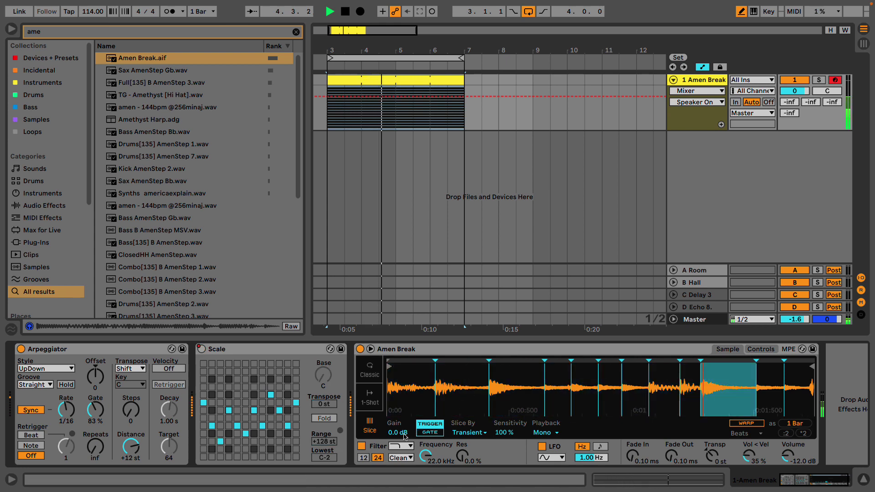
pyautogui.moveTo(397, 432); pyautogui.dragTo(398, 415)
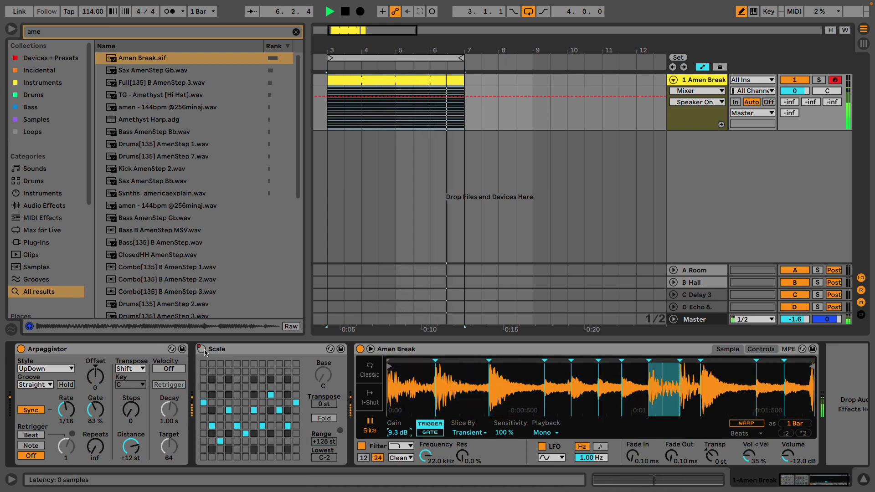
# Set the Arpeggiator rate to 1/12 and play to hear the new rate
pyautogui.click(221, 351)
pyautogui.click(72, 412)
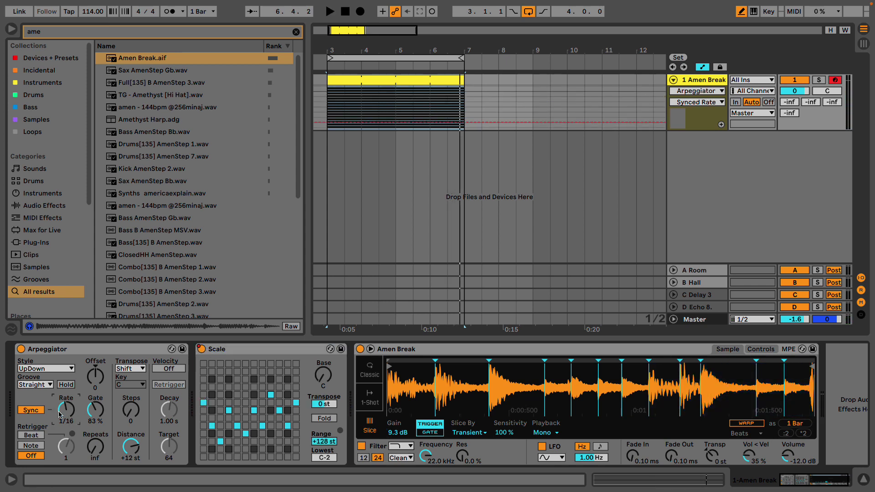
pyautogui.moveTo(65, 414)
pyautogui.mouseDown()
pyautogui.moveTo(64, 431)
pyautogui.moveTo(69, 414)
pyautogui.mouseUp()
pyautogui.press('space')
pyautogui.press('space')
pyautogui.click(76, 352)
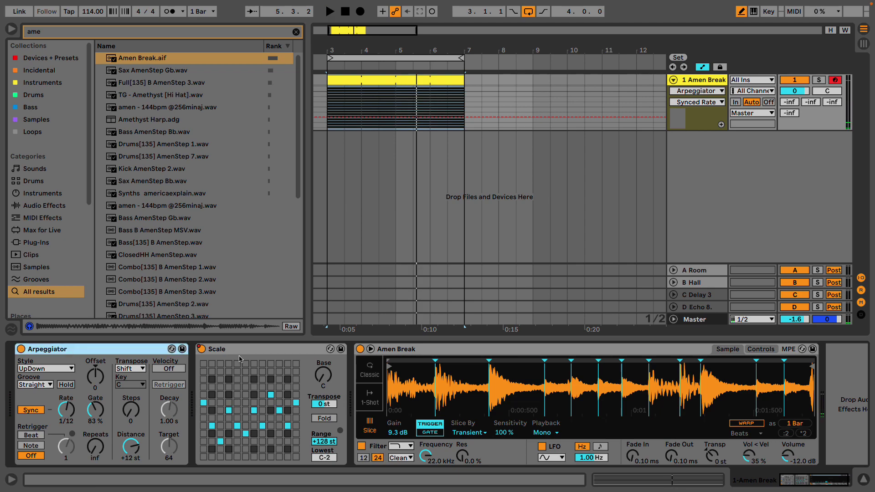
pyautogui.click(411, 352)
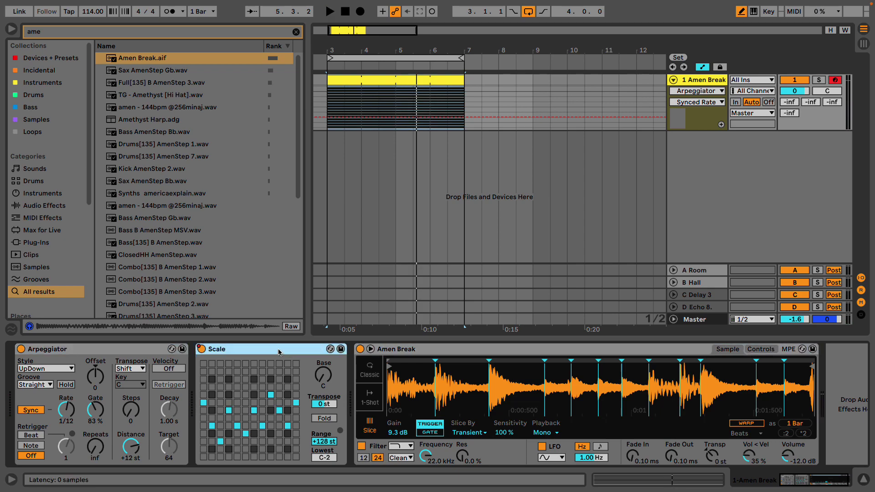